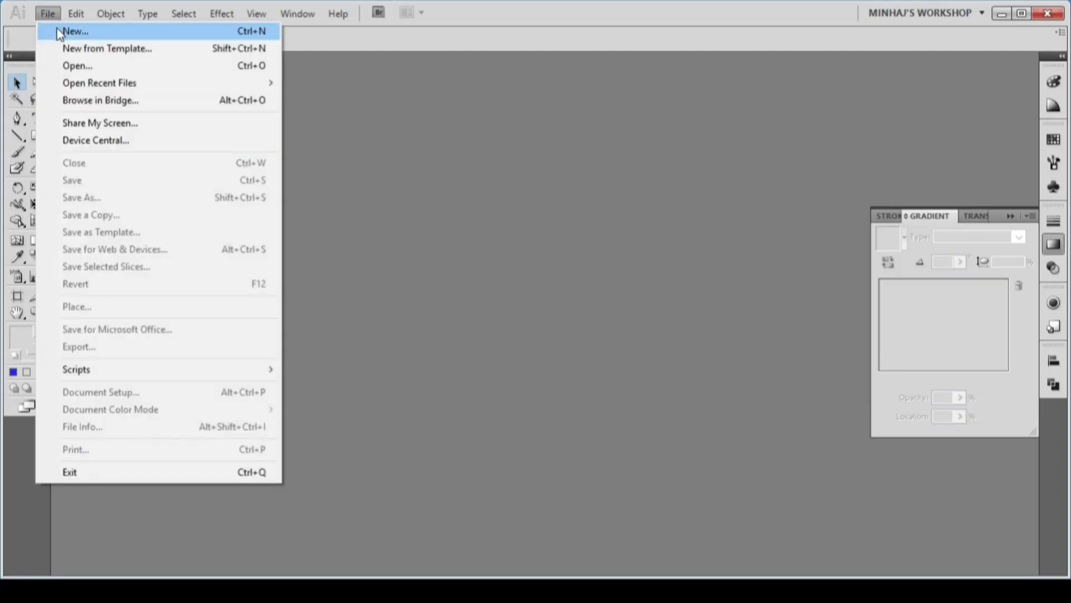
- Create a new RGB document with a 700 × 390 pt artboard
click(60, 32)
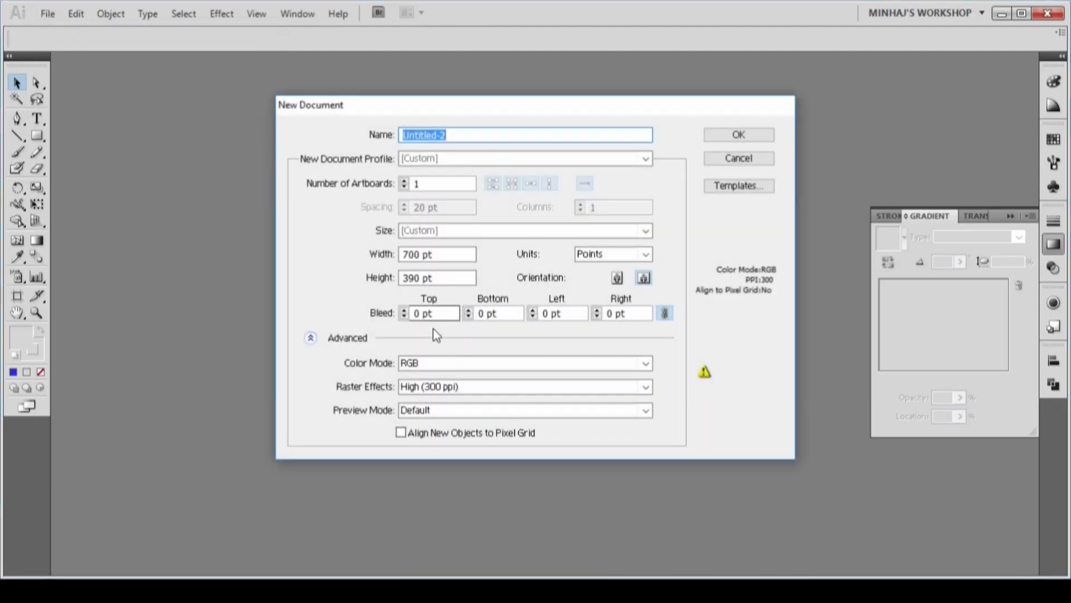
click(432, 366)
click(433, 366)
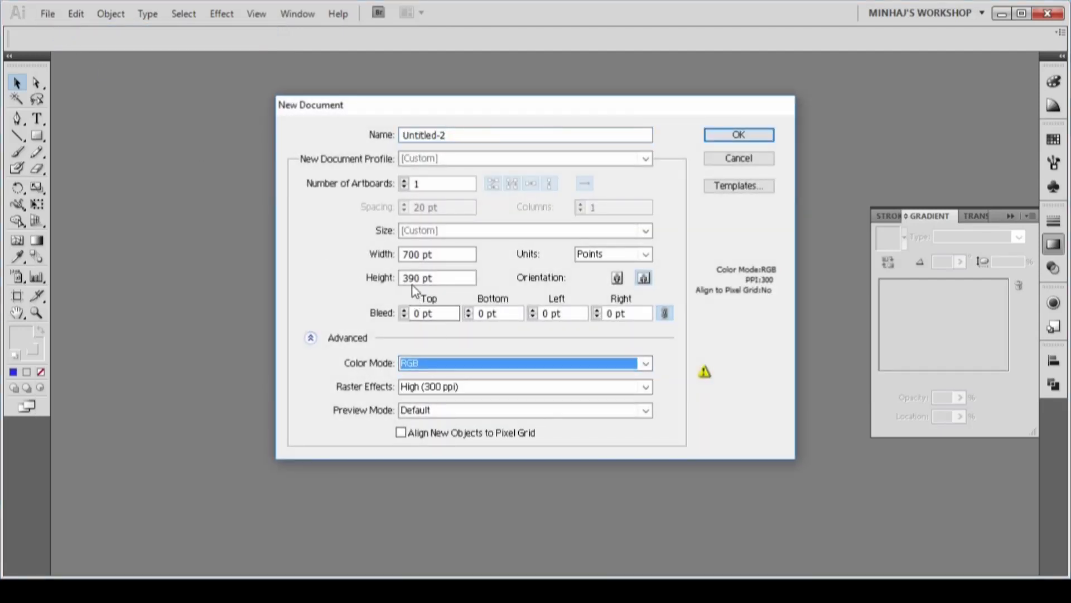
click(447, 254)
drag(463, 254, 399, 254)
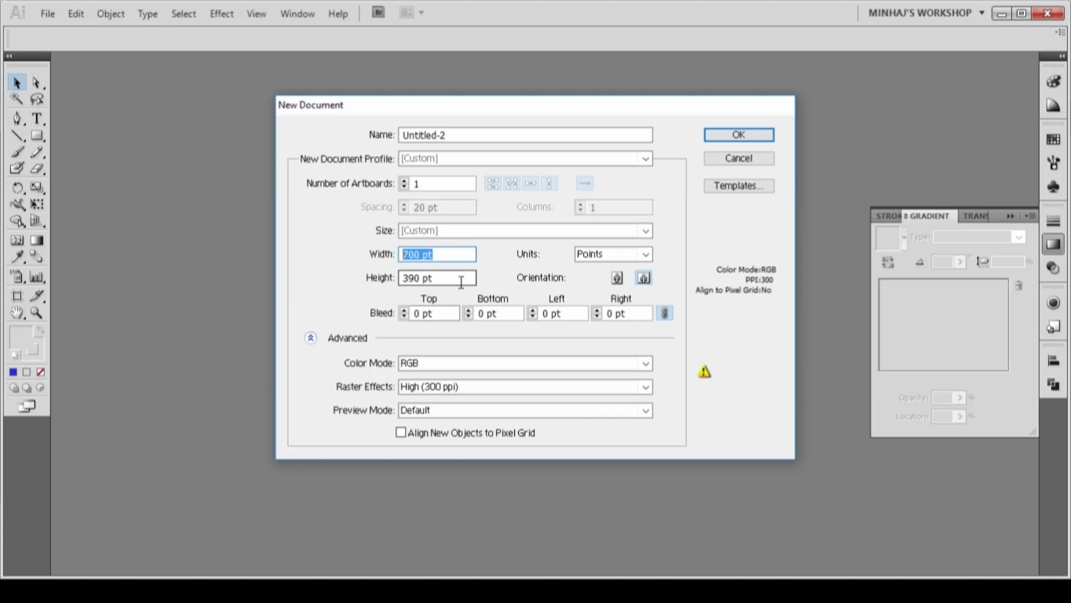
drag(461, 282, 389, 290)
click(725, 138)
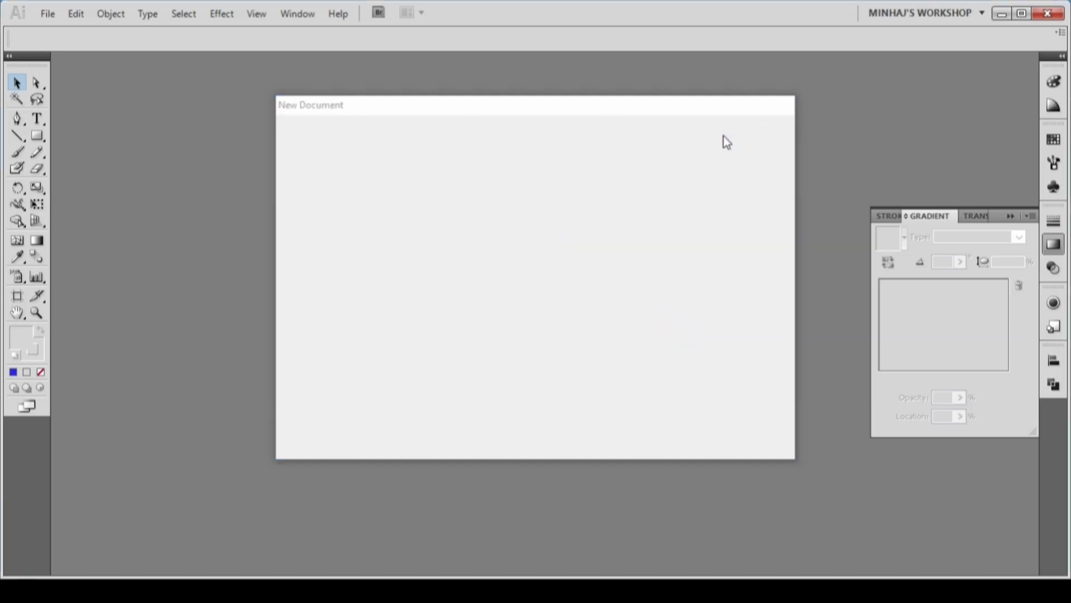
- Draw an artboard-sized rectangle with no stroke, aligned to the artboard edges
click(1011, 218)
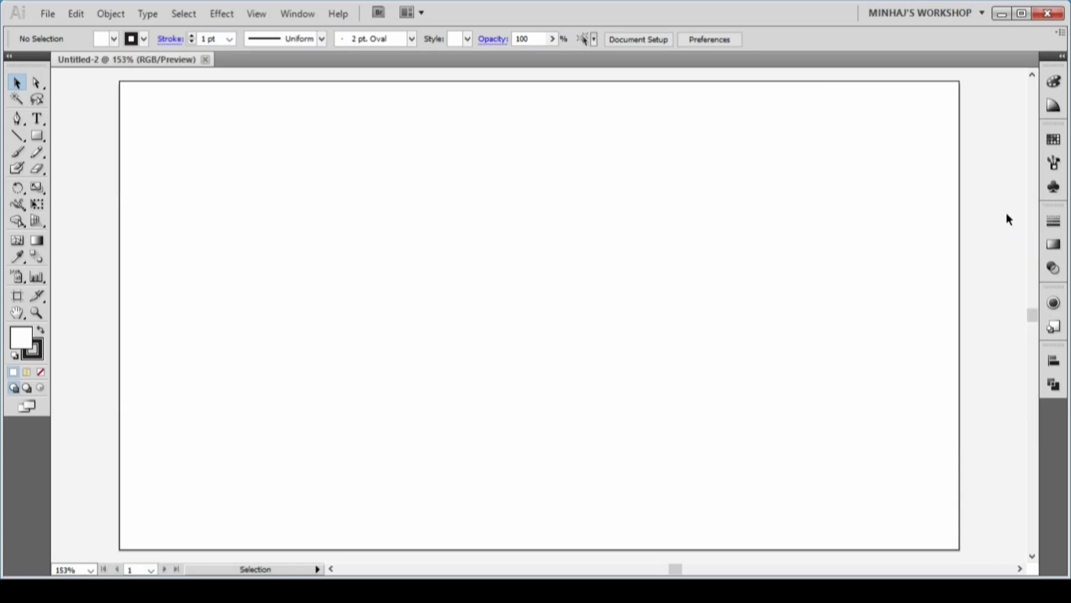
key(ctrl+1)
click(39, 137)
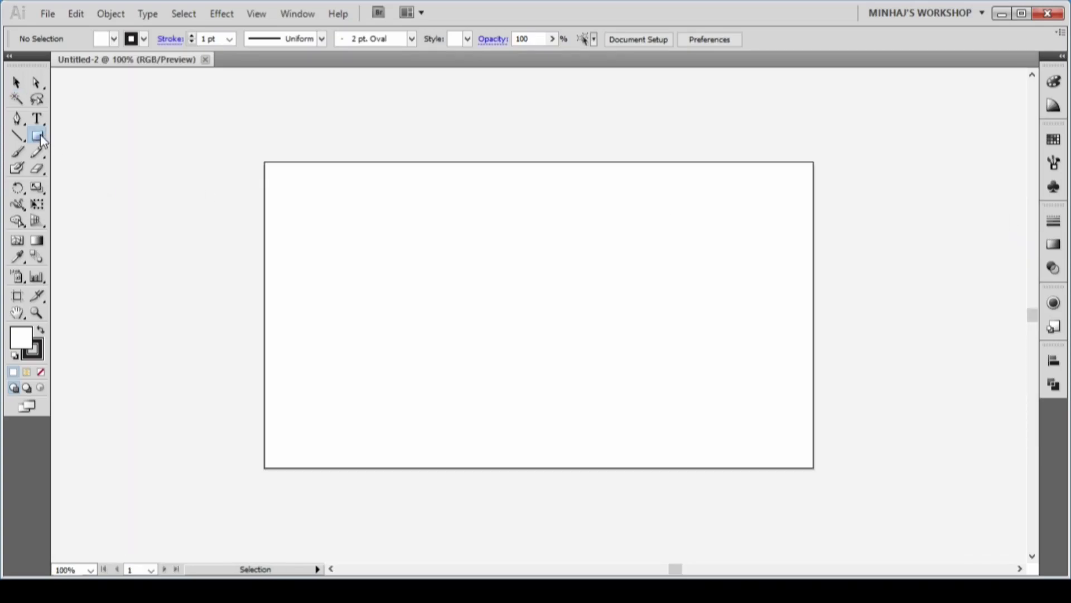
click(301, 185)
click(598, 281)
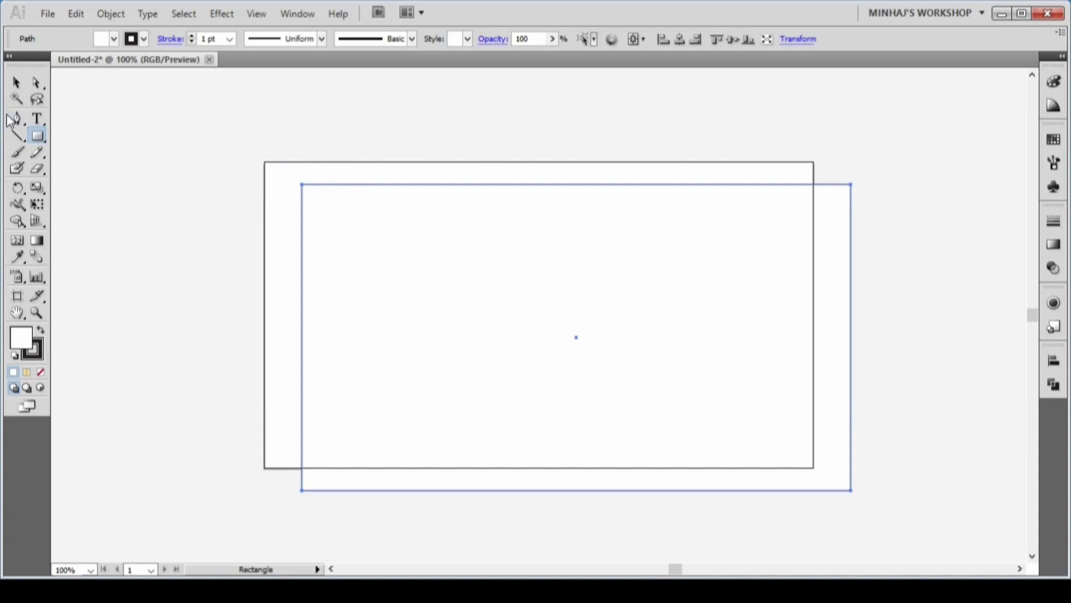
click(17, 83)
click(38, 355)
click(42, 373)
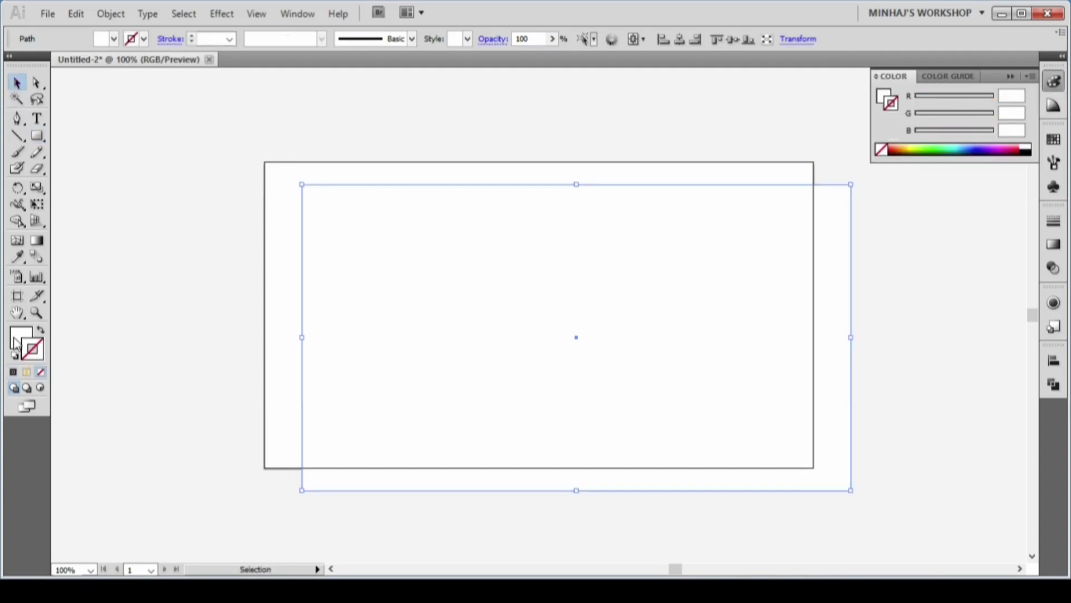
drag(525, 297, 502, 282)
- Give the rectangle a linear gradient fill trimmed to two golden-orange stops
click(1053, 246)
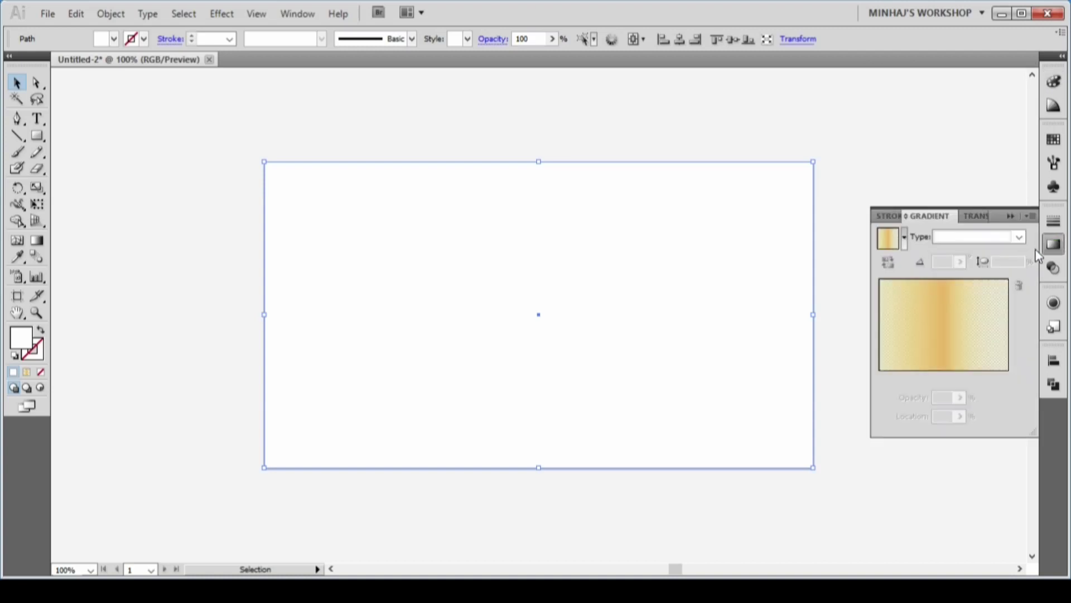
click(996, 380)
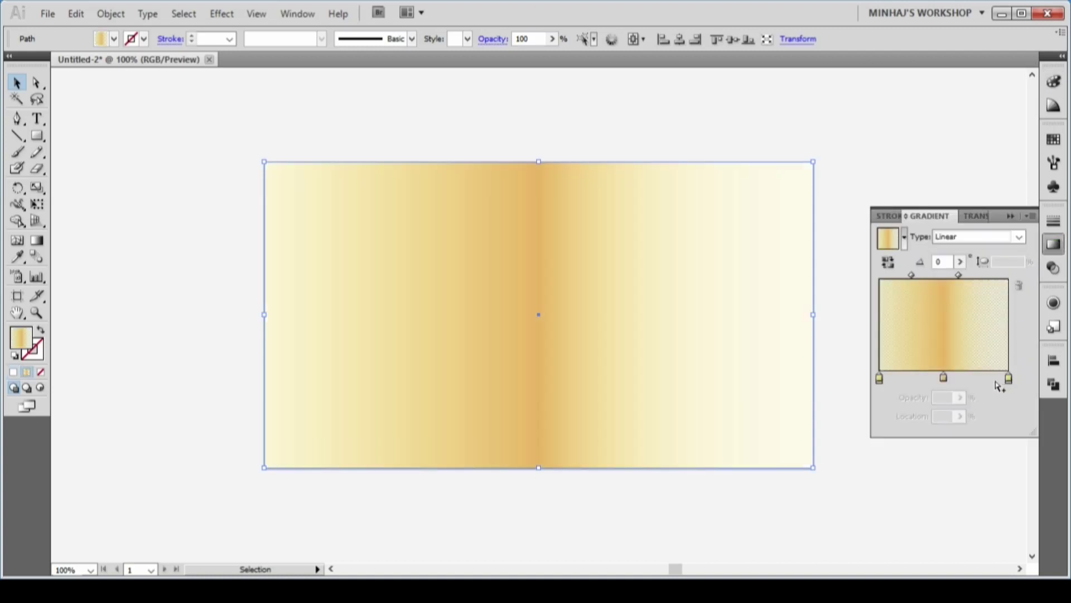
drag(1009, 379, 1009, 419)
drag(944, 378, 965, 377)
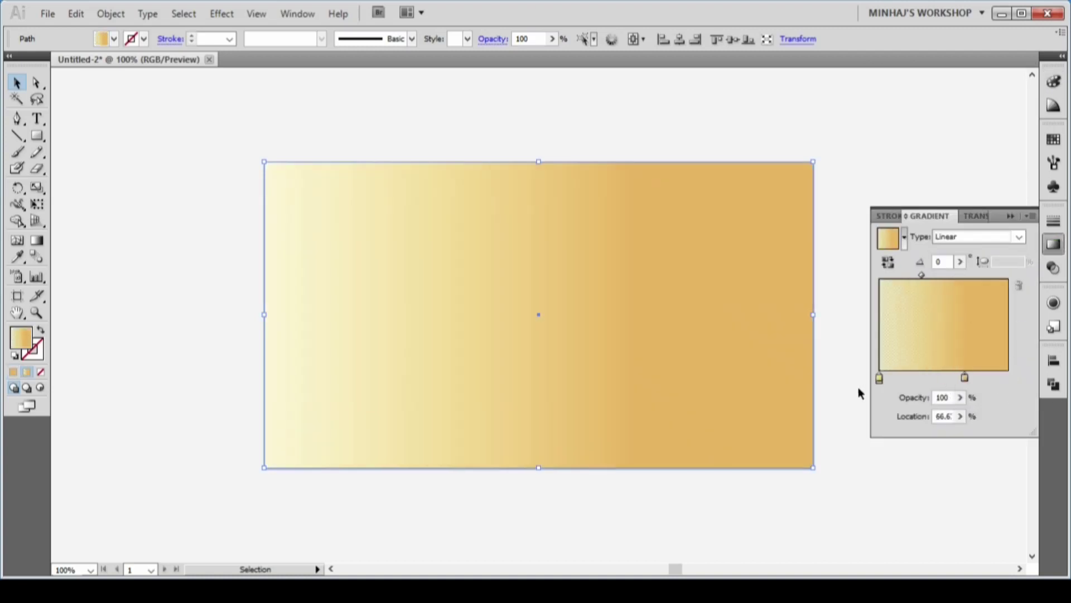
drag(880, 379, 896, 379)
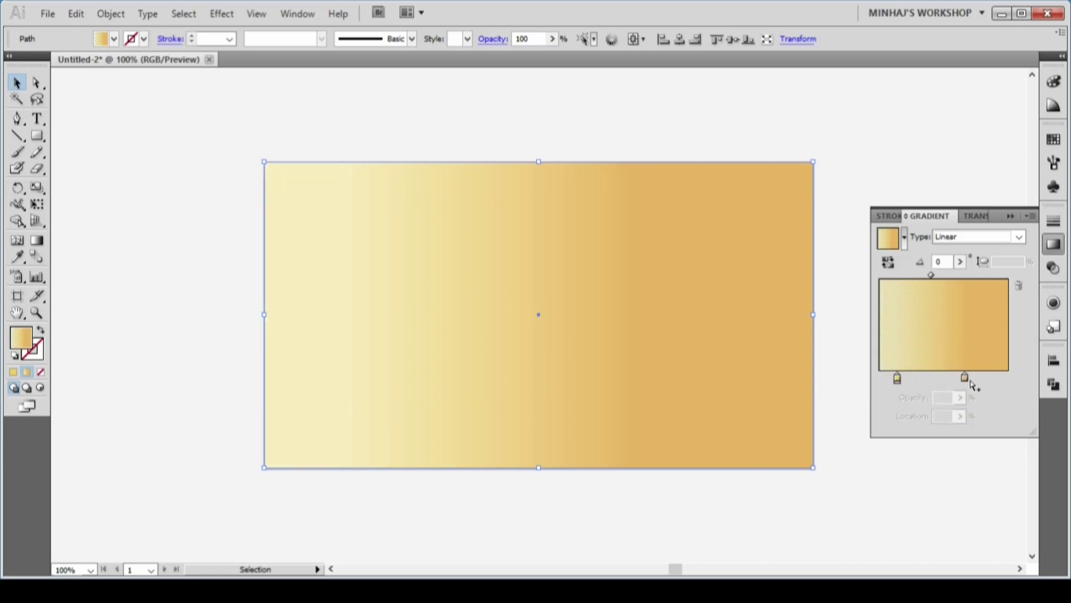
drag(965, 379, 966, 408)
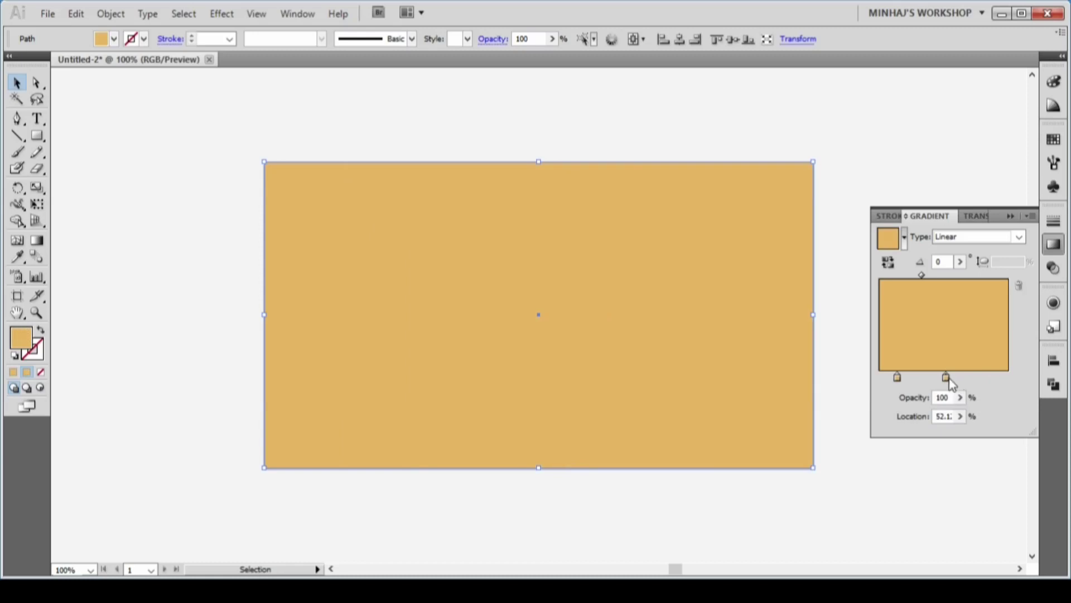
- Set the right gradient stop to blue, RGB 30/40/247
click(947, 378)
double_click(1032, 414)
text(30)
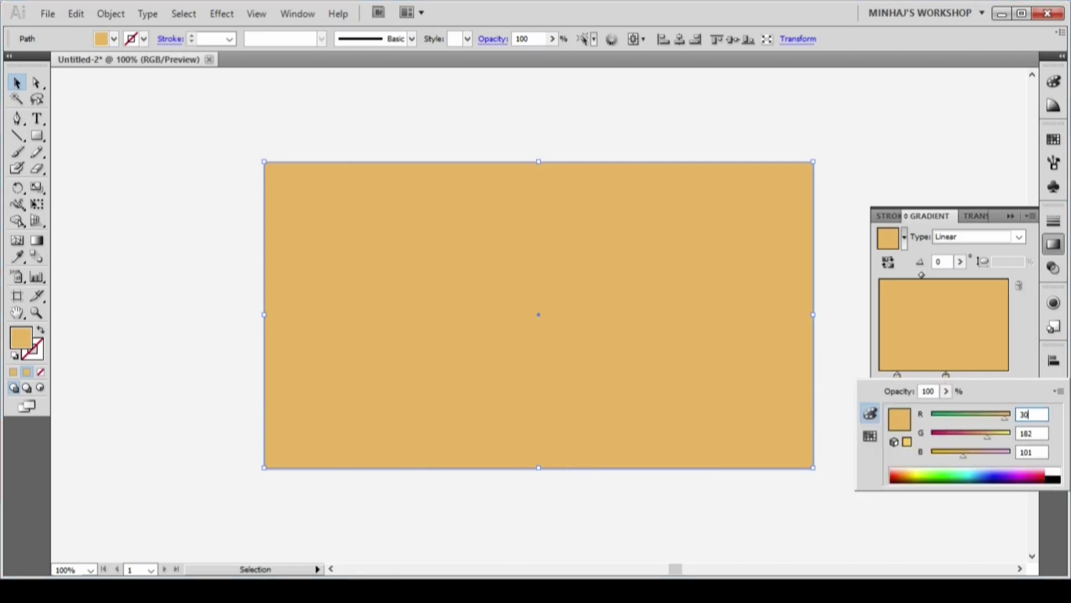
key(Tab)
text(40)
key(Tab)
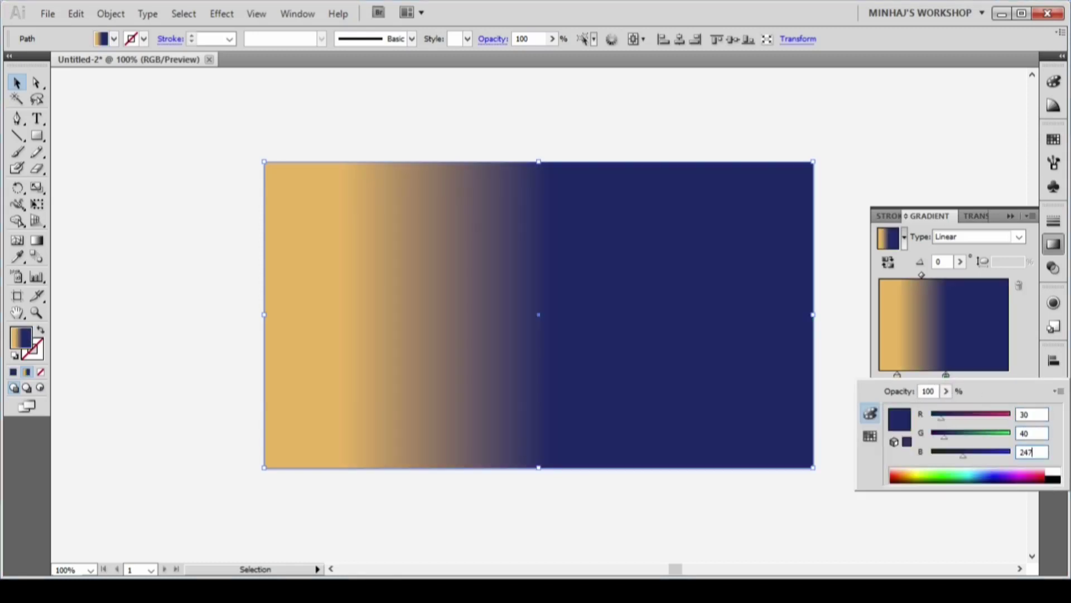
click(898, 377)
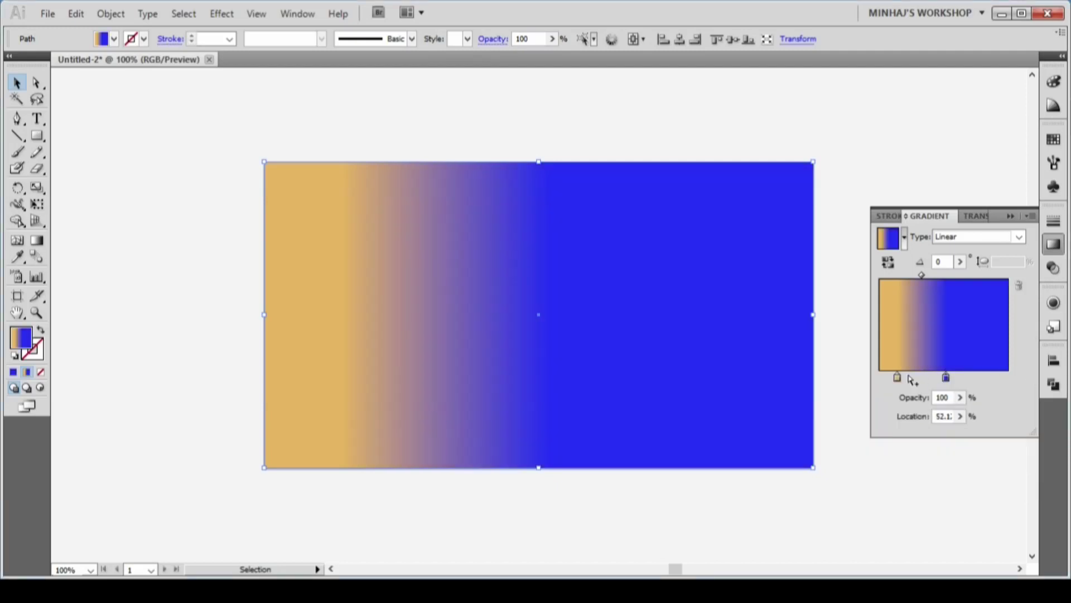
- Set the left gradient stop to red, RGB 248/36/8
double_click(899, 380)
double_click(1032, 414)
text(2)
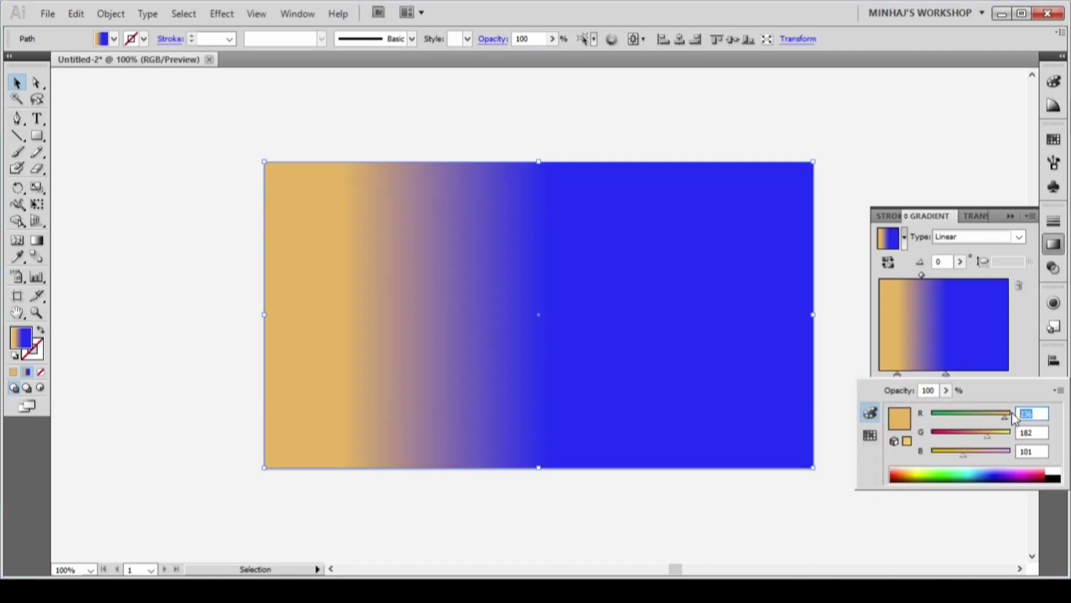
text(48)
key(Tab)
text(36)
key(Tab)
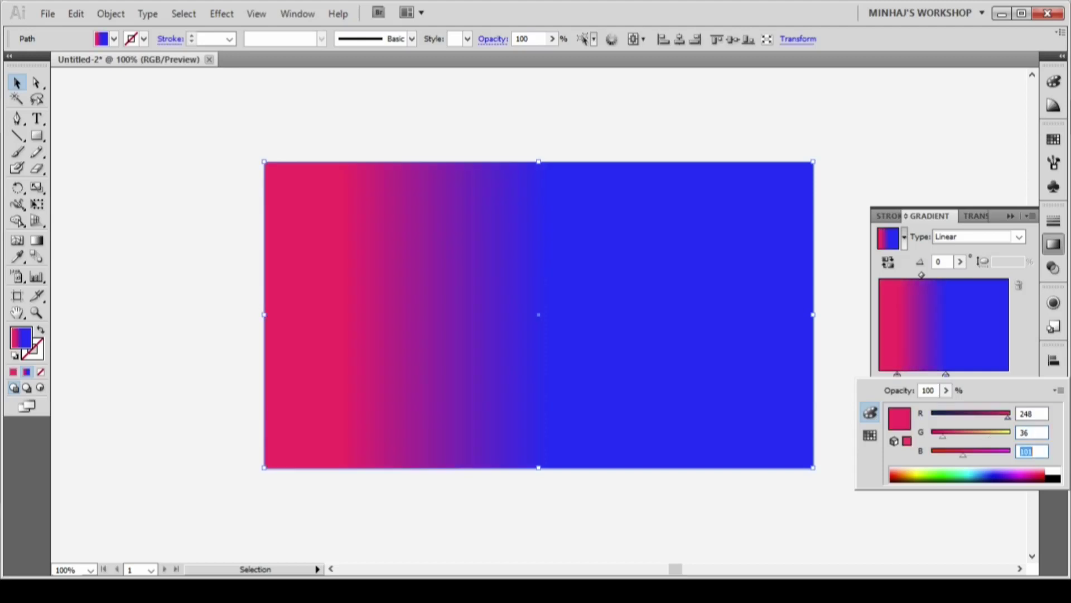
text(8)
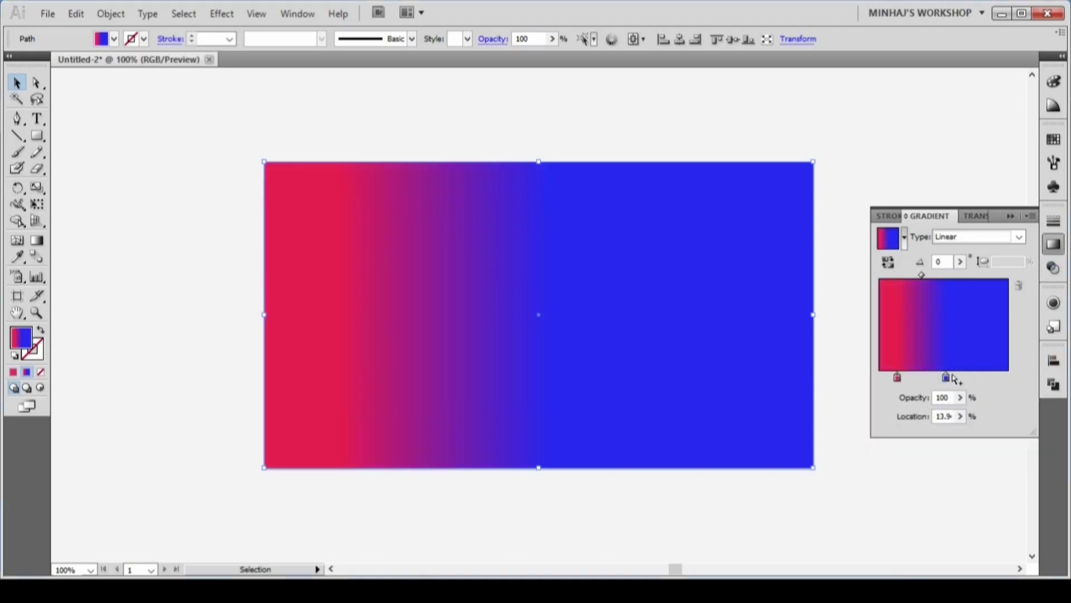
- Move the blue stop to the right end and the red stop to the left end, and set the angle to -152°
drag(947, 374, 1009, 376)
drag(897, 374, 853, 379)
click(943, 262)
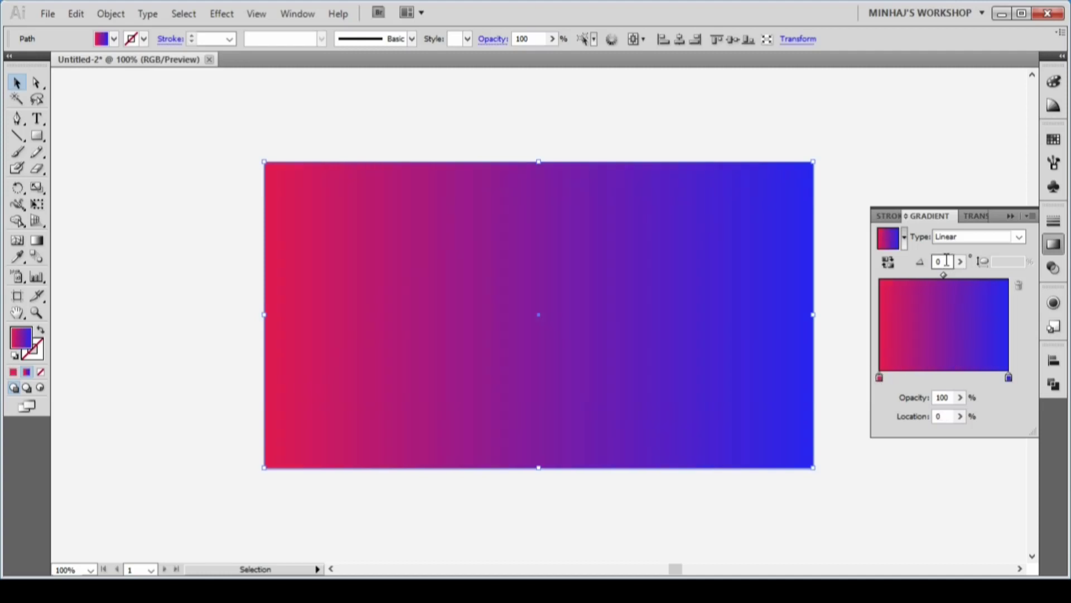
text(-)
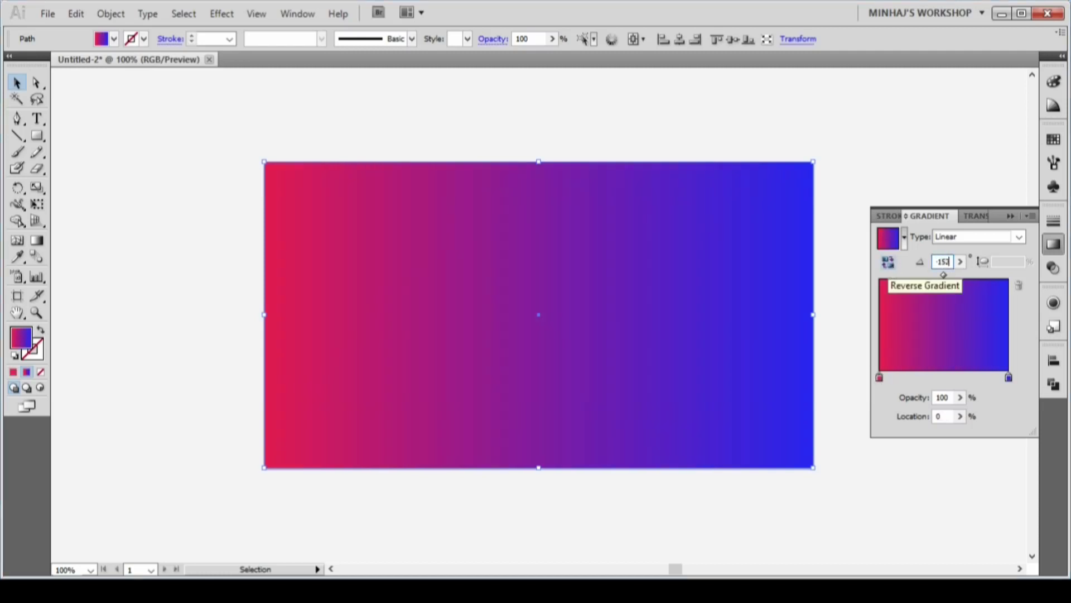
text(152)
key(Return)
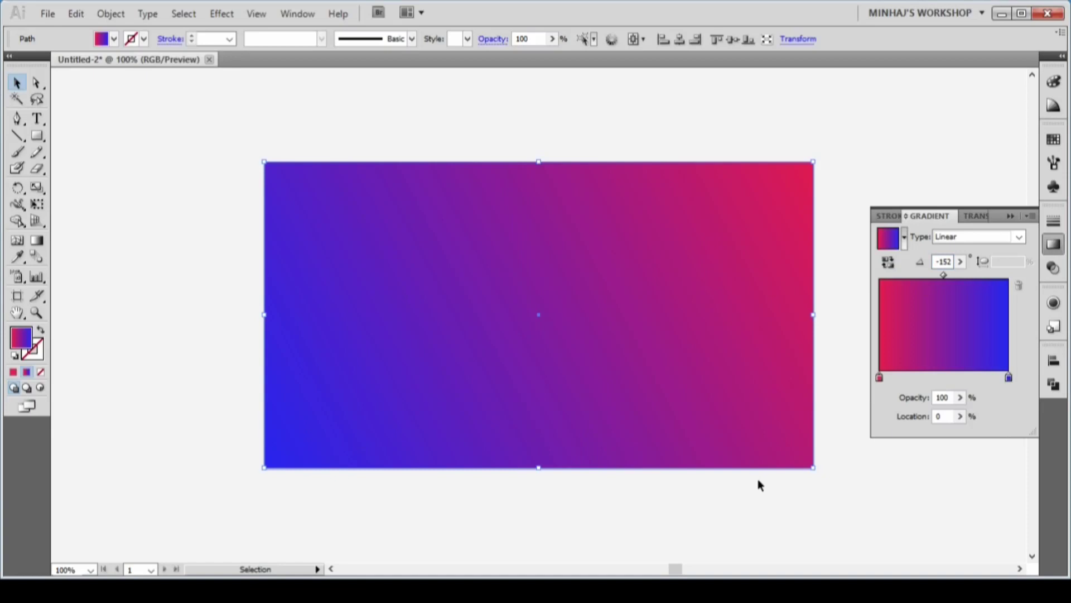
- Collapse the Gradient panel and lock the gradient rectangle with Object > Lock > Selection
click(783, 485)
click(1011, 216)
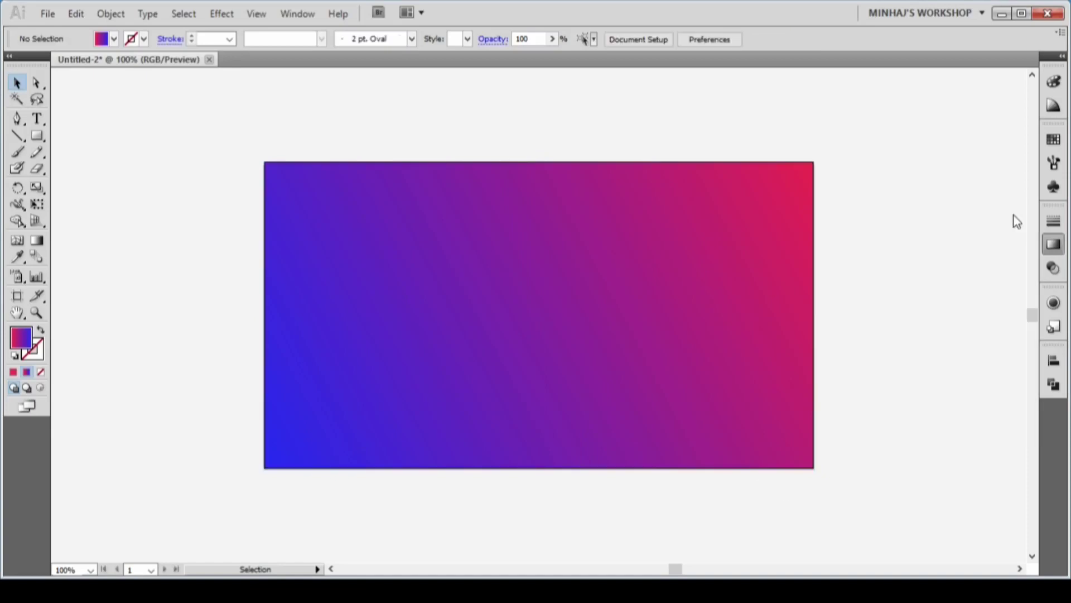
click(649, 230)
click(114, 17)
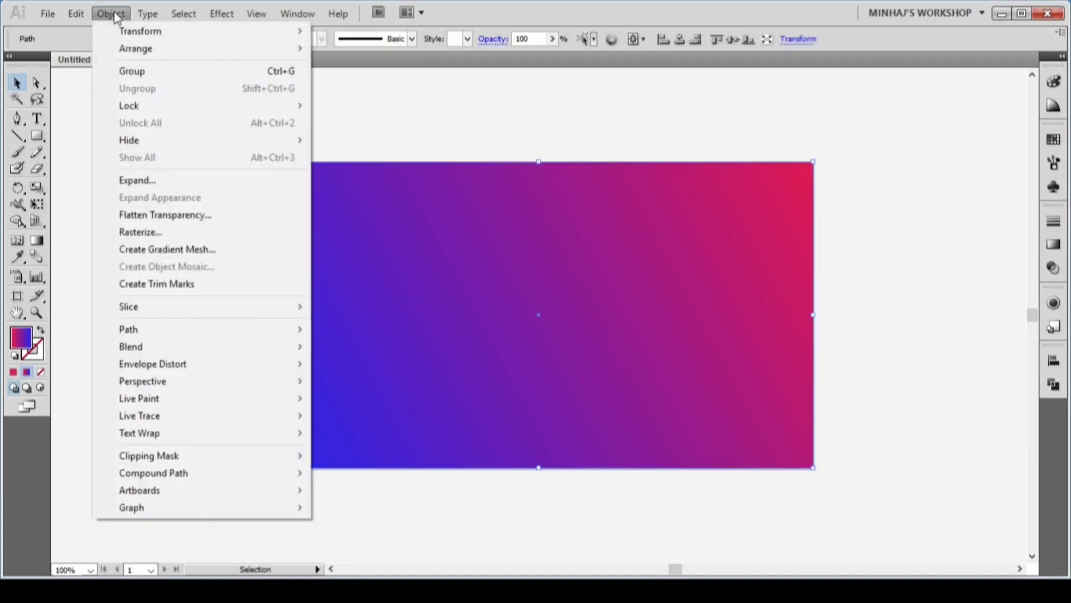
mouse_move(167, 109)
click(351, 108)
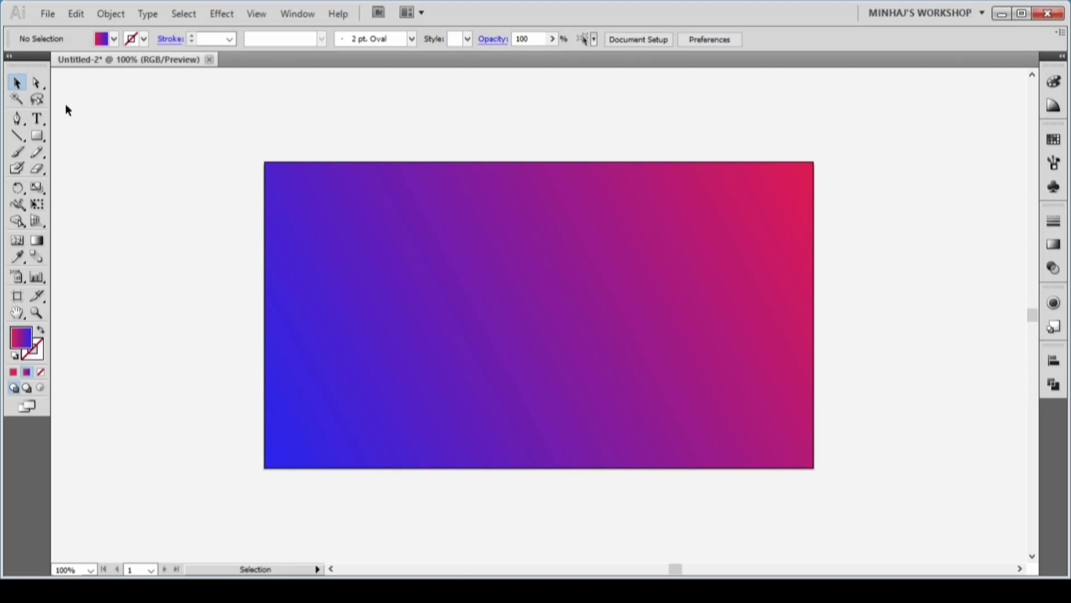
- Type the word LONG near the centre of the artboard
click(37, 118)
click(478, 304)
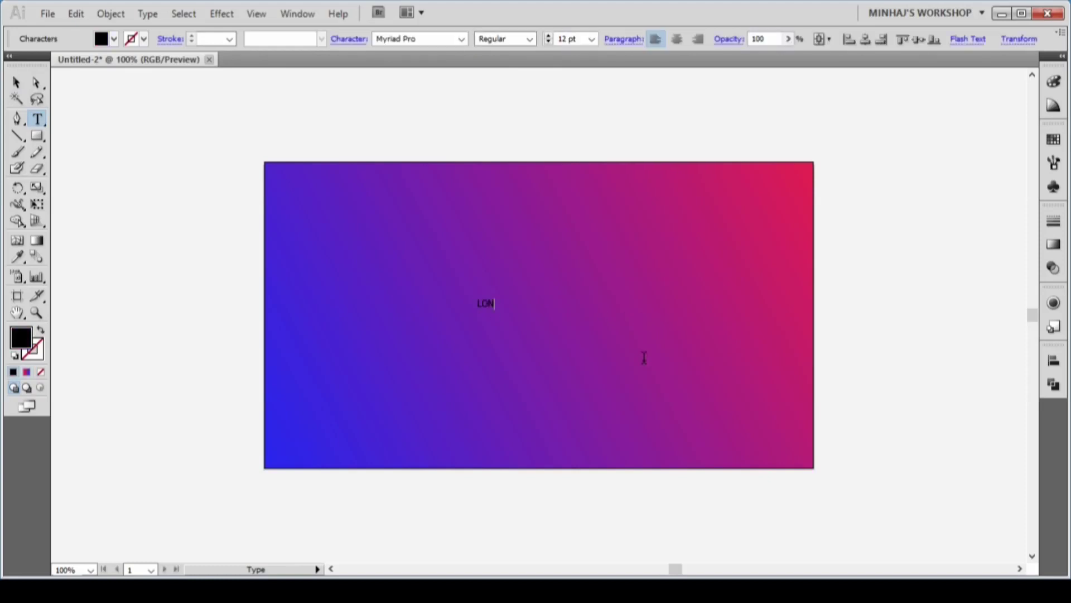
text(LONG)
click(17, 83)
click(491, 306)
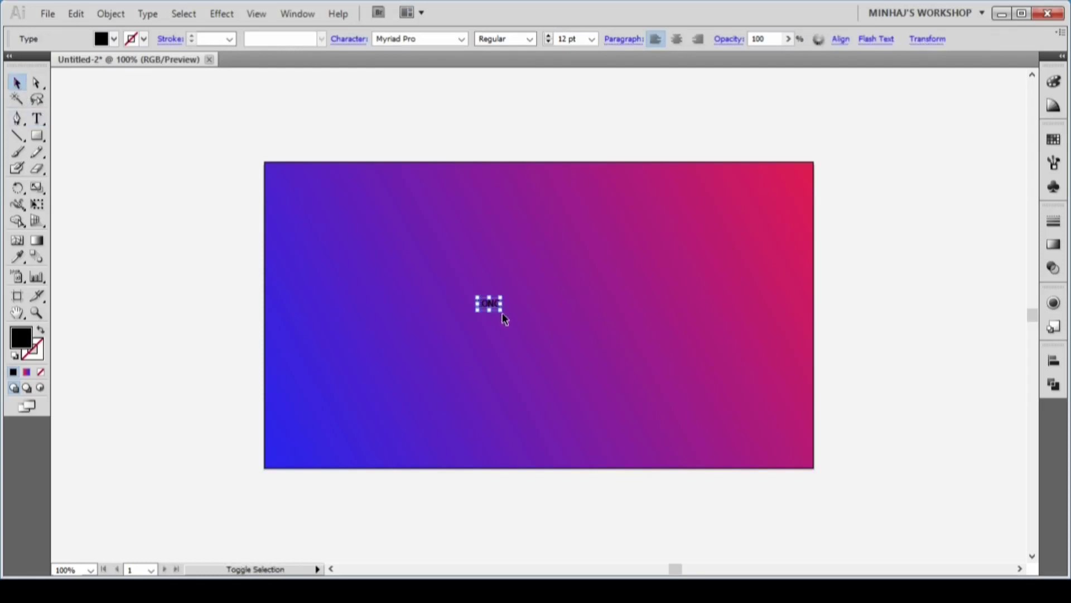
- Set LONG in Raleway Bold at 70 pt
click(453, 38)
text(Raleway)
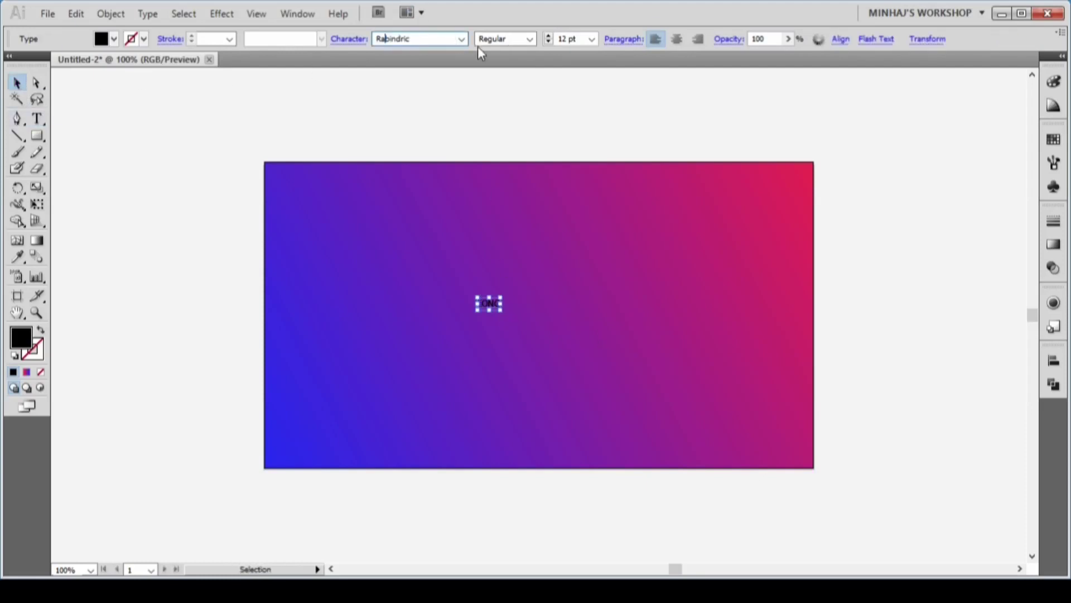
click(577, 38)
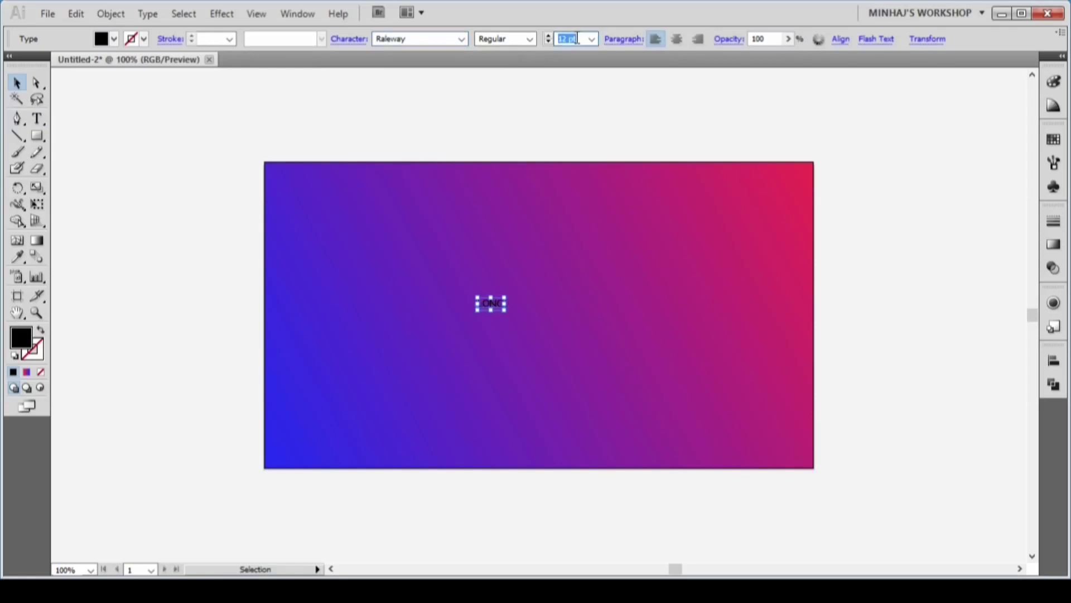
text(710)
click(529, 38)
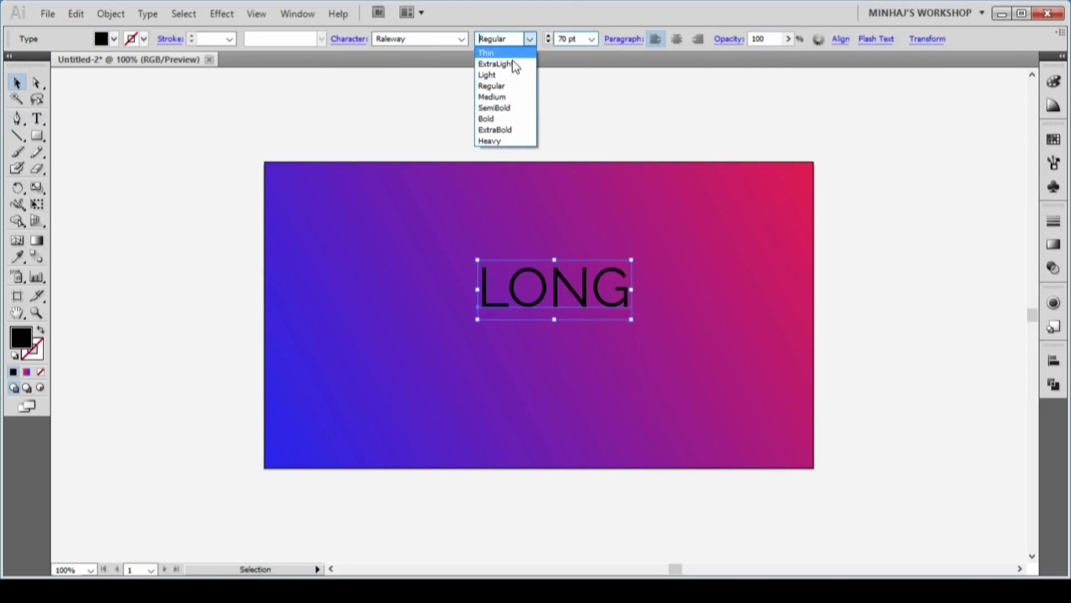
click(497, 118)
- Centre LONG horizontally and vertically on the artboard, then deselect it
click(1053, 361)
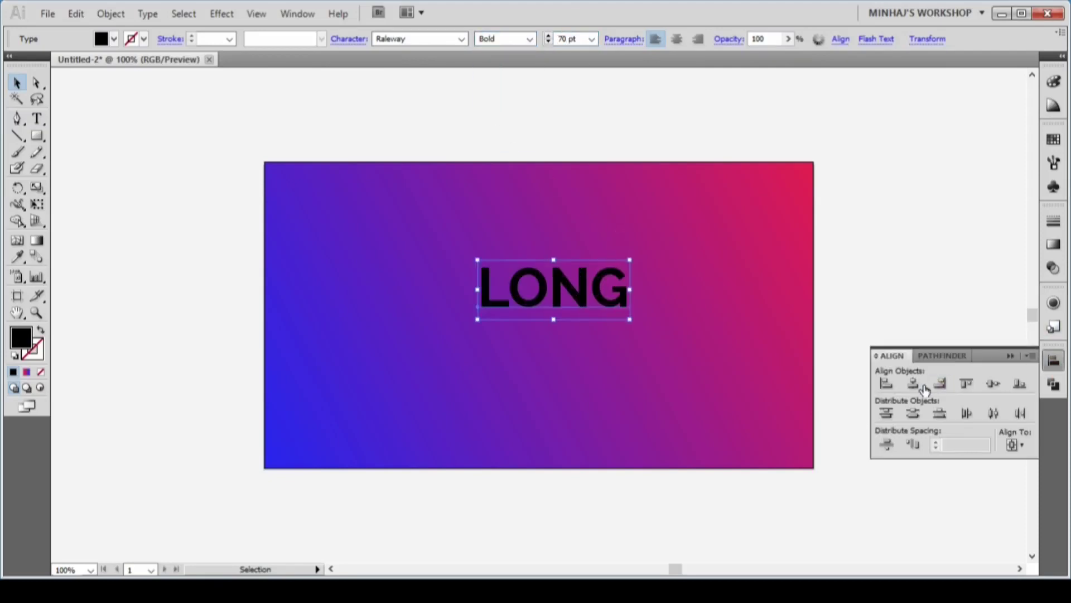
click(915, 384)
click(994, 383)
click(699, 374)
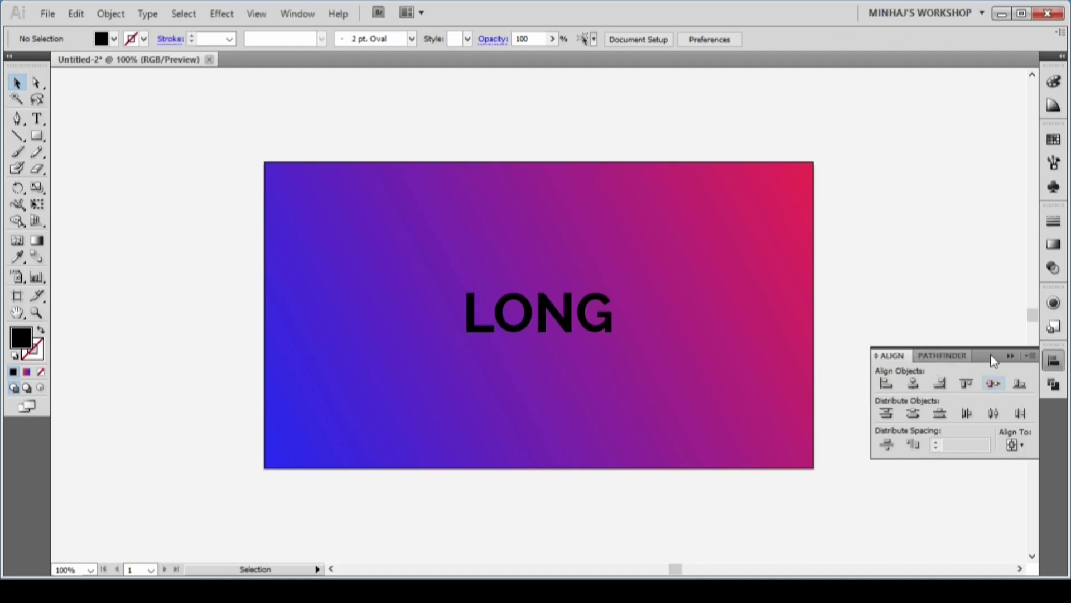
click(1013, 356)
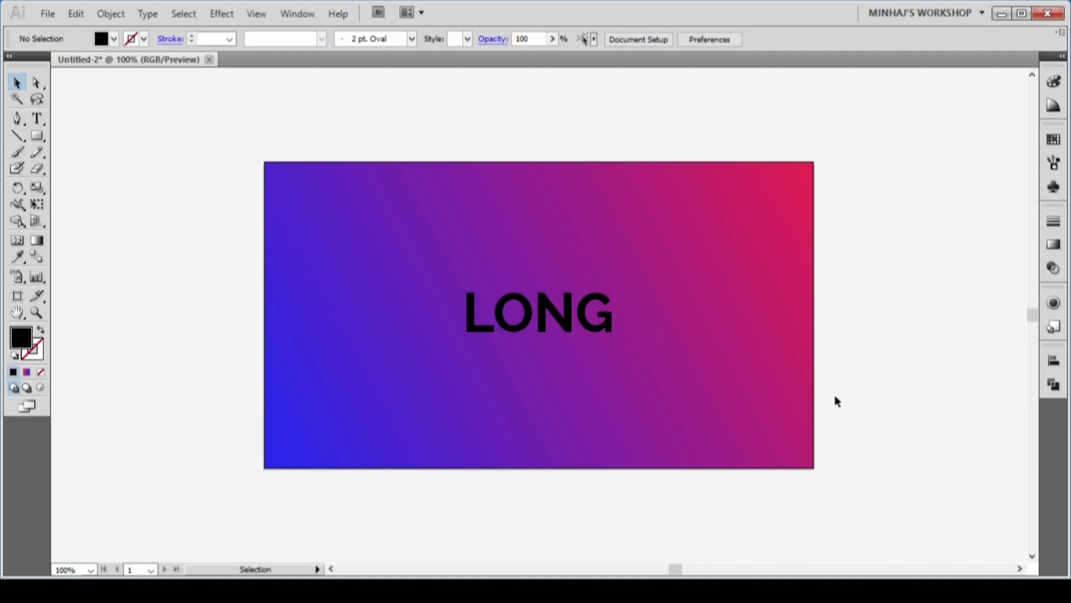
- Remove LONG's text fill colour and add a new fill in the Appearance panel
click(571, 315)
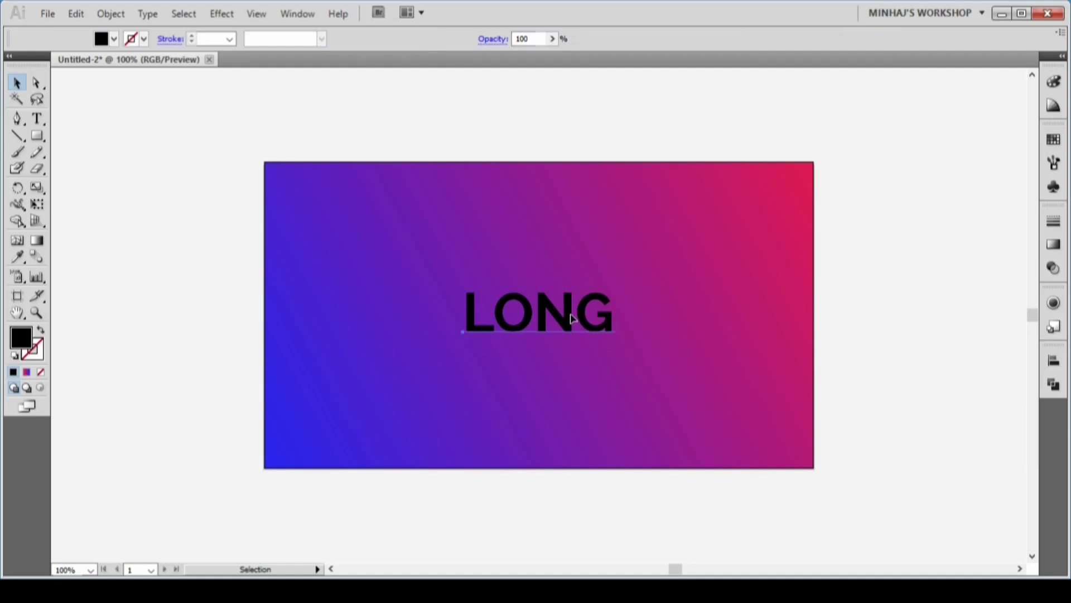
click(39, 372)
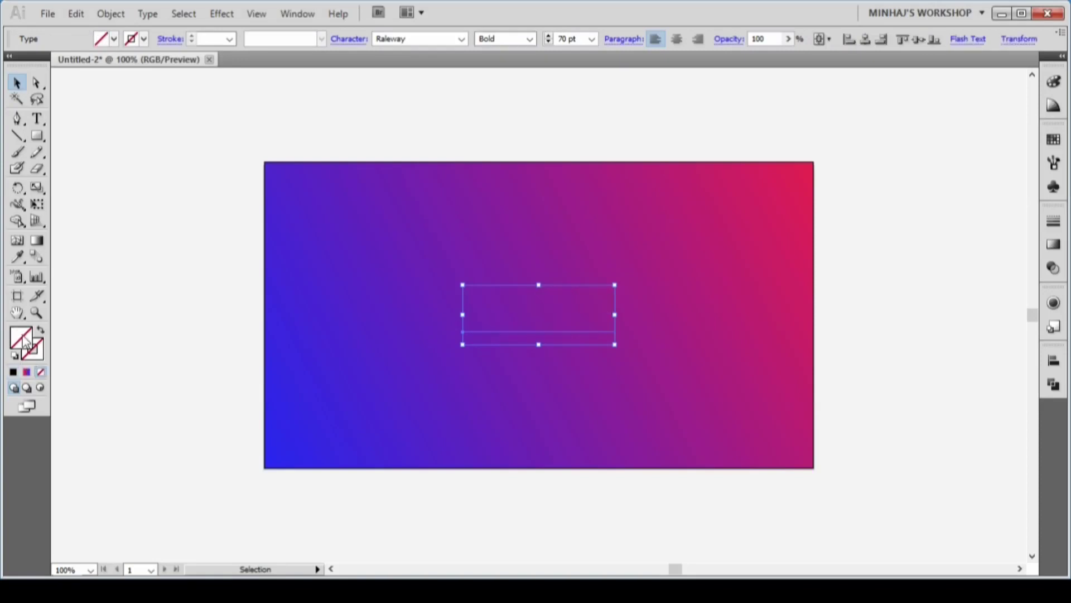
click(1053, 303)
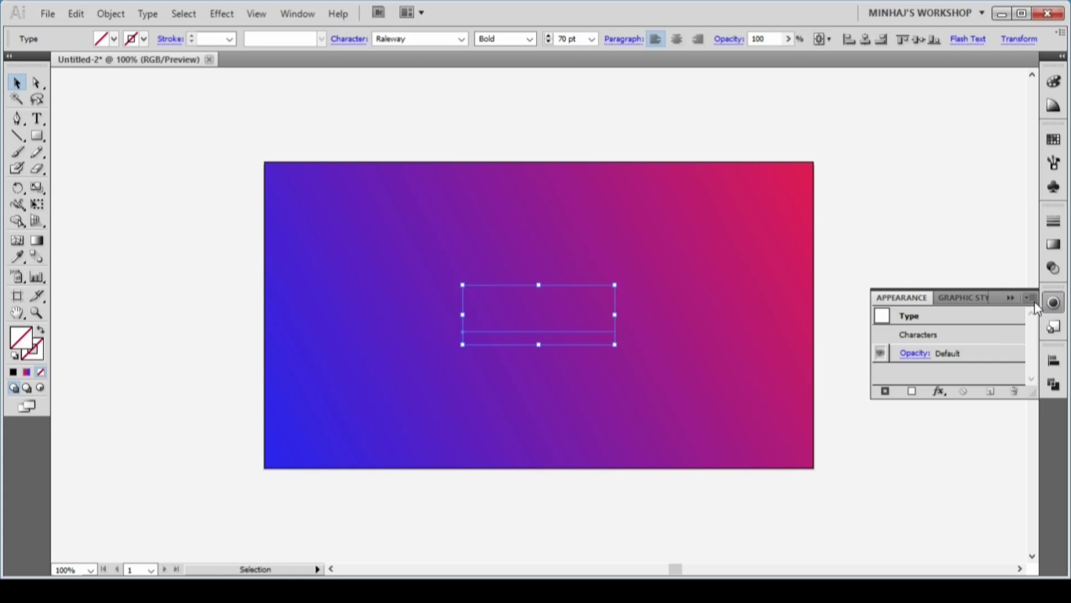
click(1034, 301)
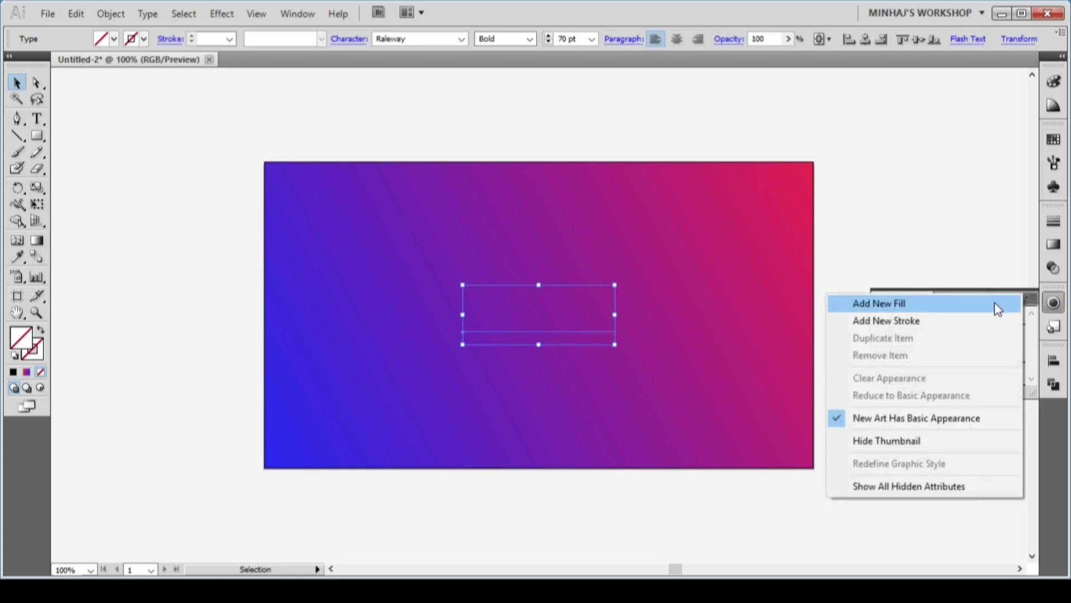
click(998, 309)
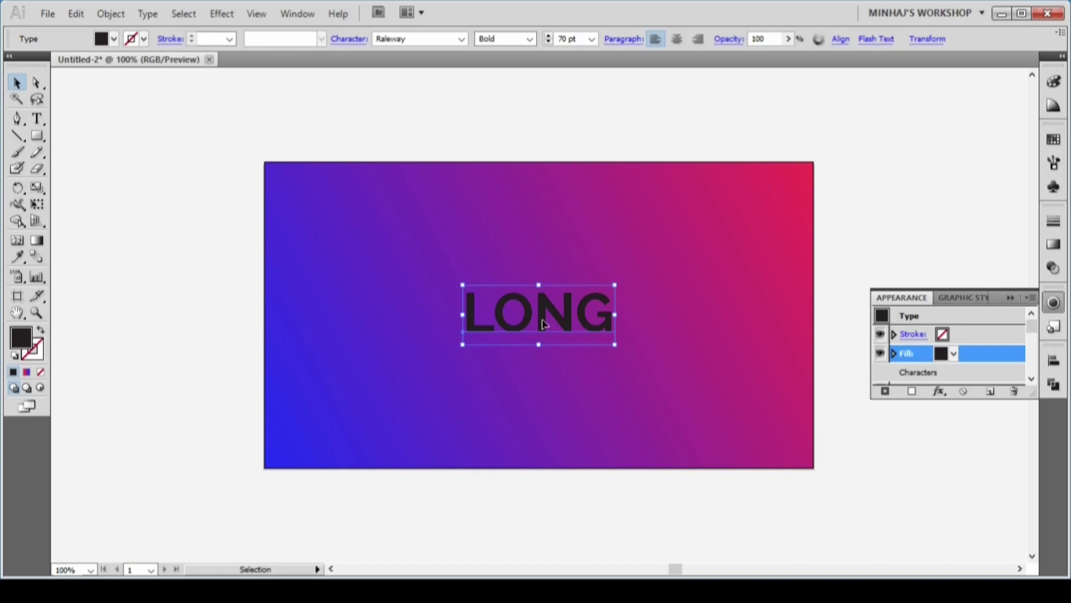
- Colour the new fill off-white, hex EFEDE8
click(22, 341)
double_click(21, 342)
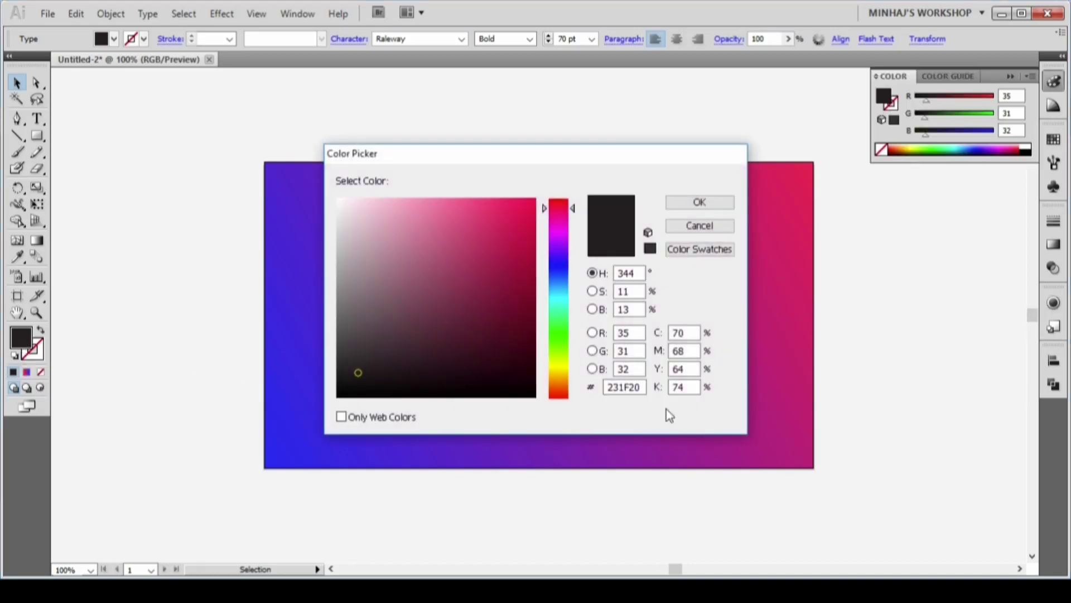
drag(645, 387, 522, 388)
text(EF)
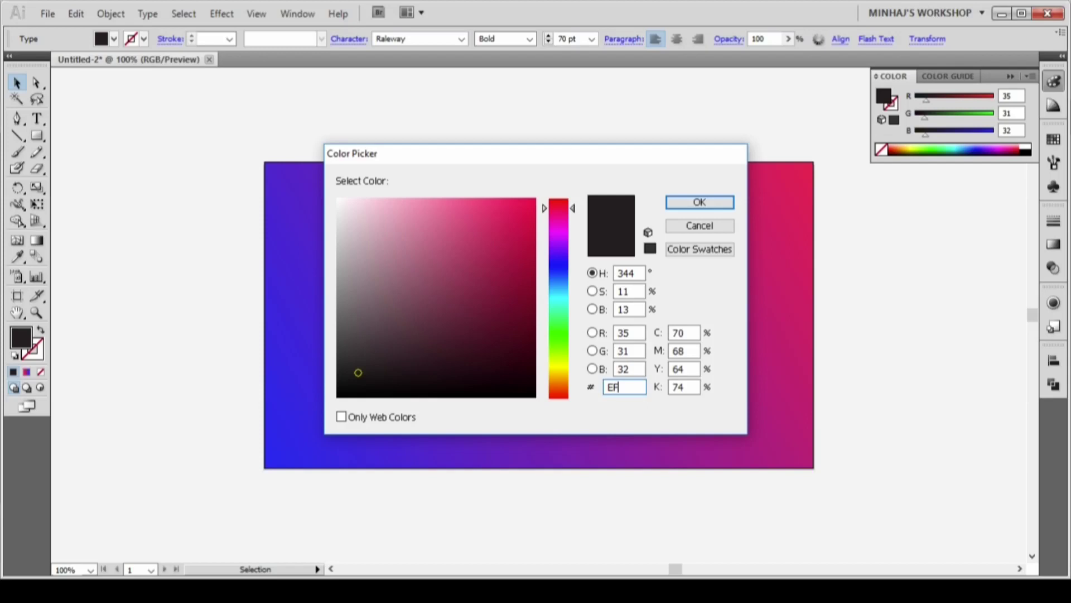
text(EDE8)
click(700, 202)
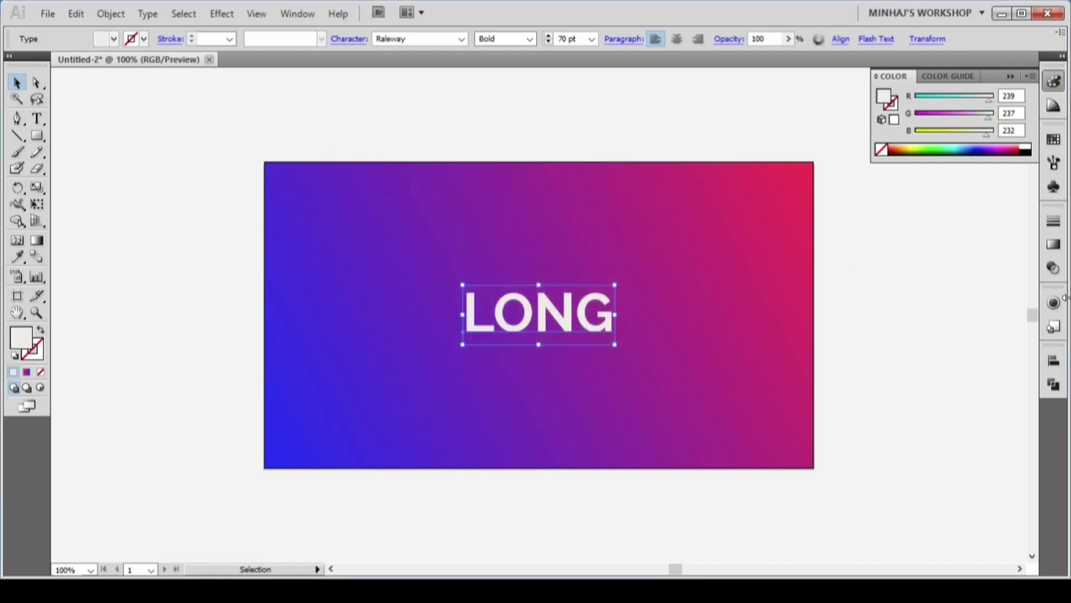
- Duplicate LONG's fill and select the second fill for editing
click(1053, 302)
click(956, 355)
click(992, 393)
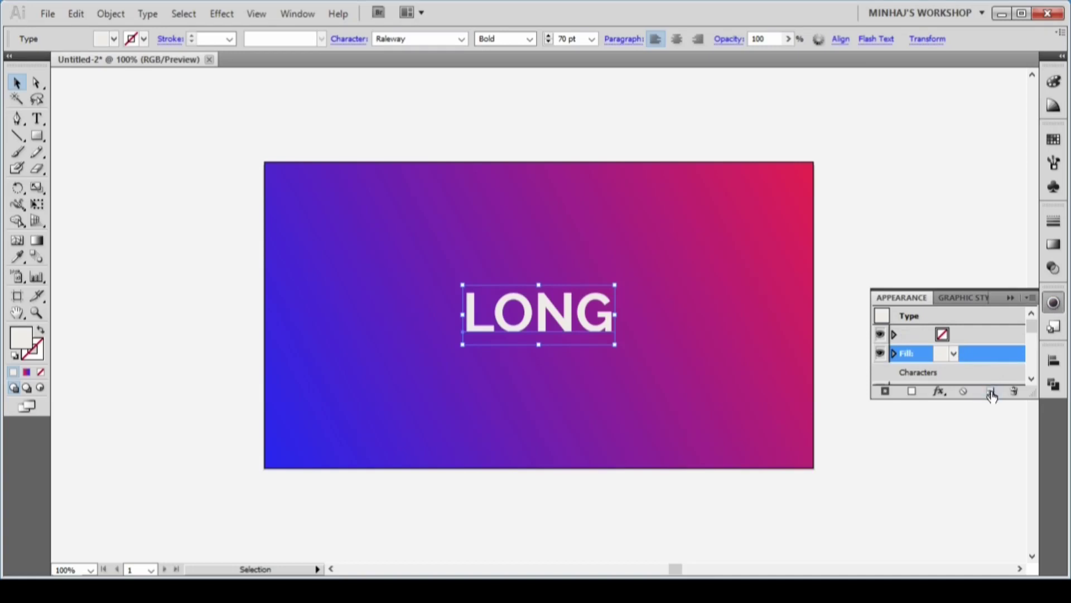
scroll(967, 346, down, 2)
click(953, 340)
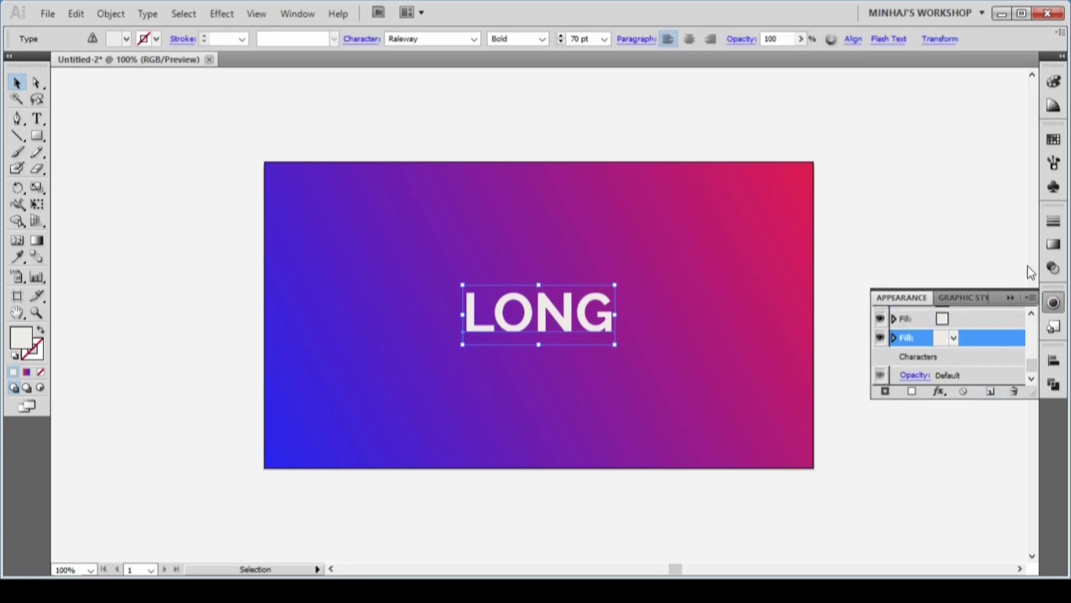
- Apply a linear gradient to the second fill with its right stop set to yellow, RGB 252/203/8
click(1053, 243)
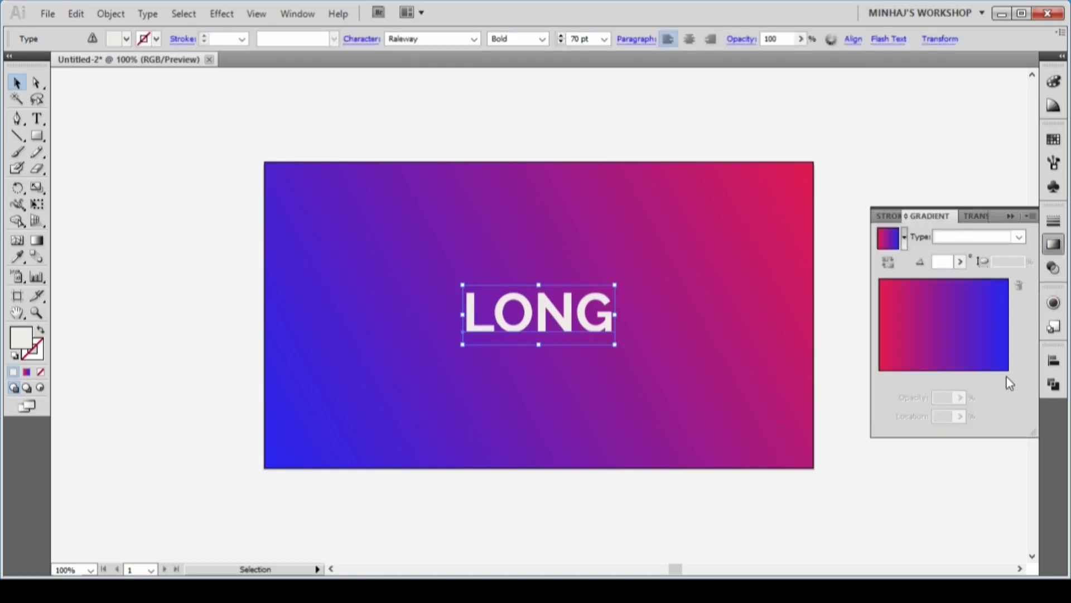
click(998, 384)
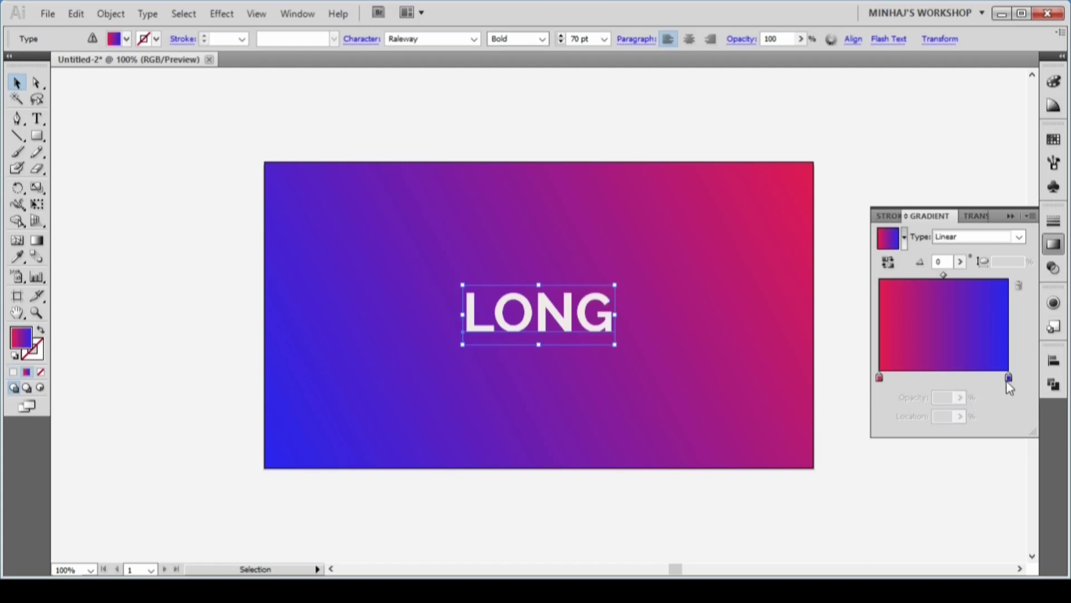
click(1009, 377)
double_click(1009, 377)
double_click(1028, 415)
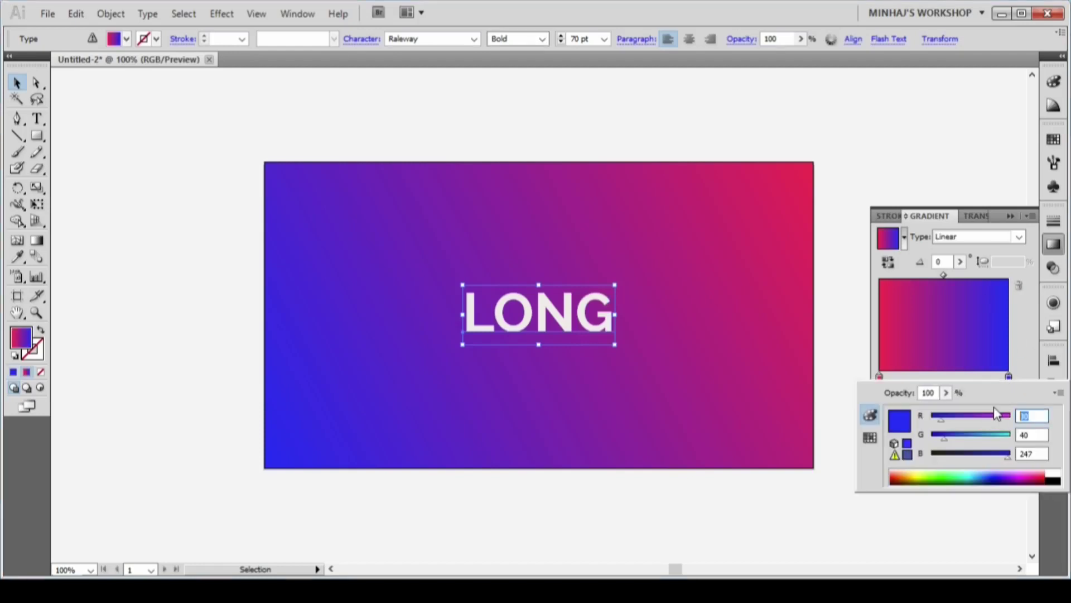
text(252)
key(Tab)
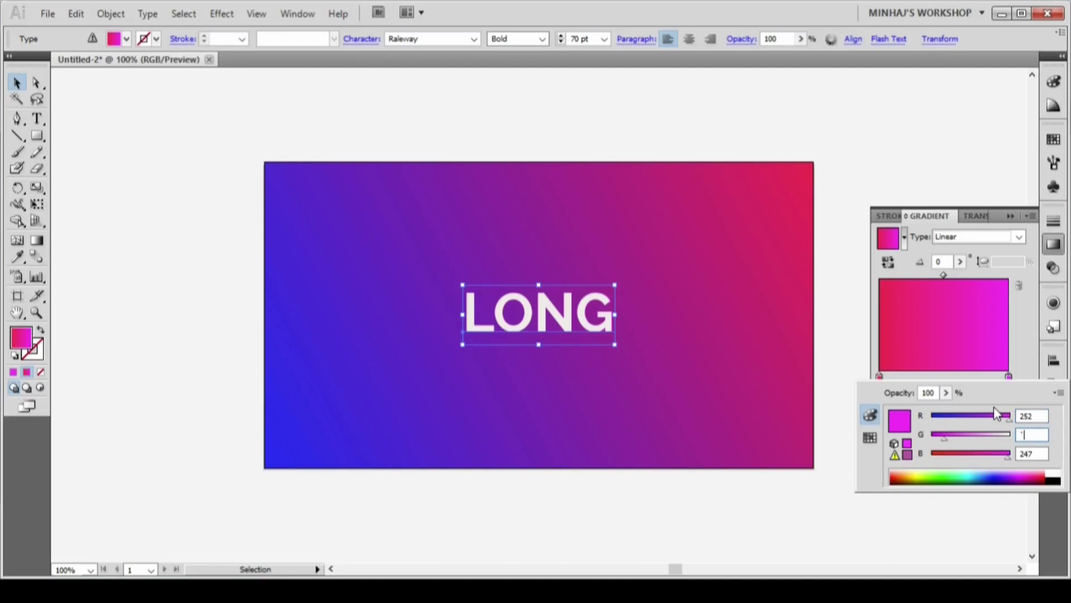
text(203)
key(Tab)
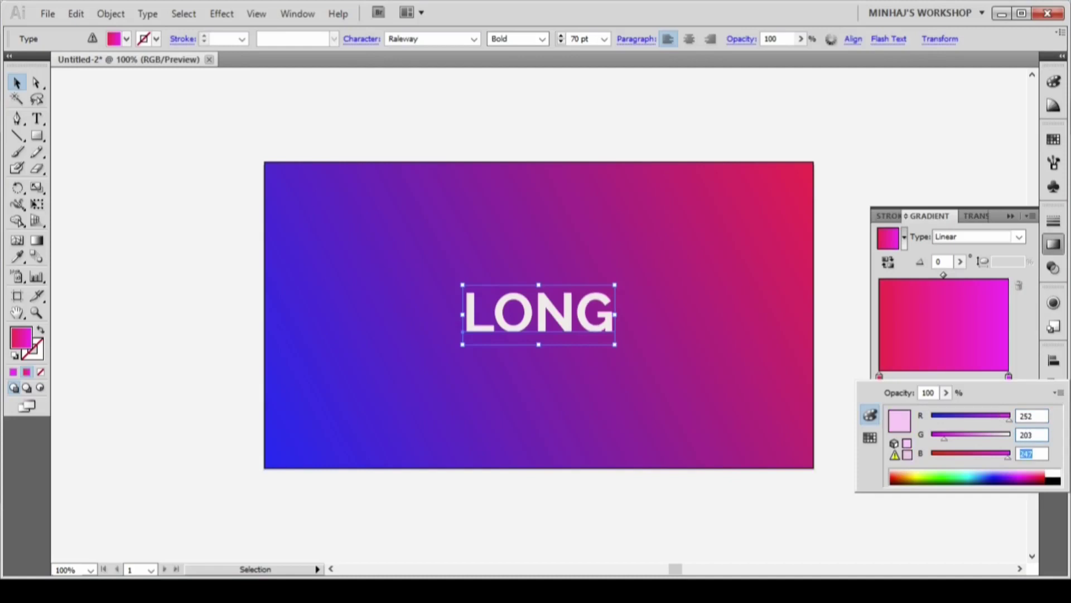
text(8)
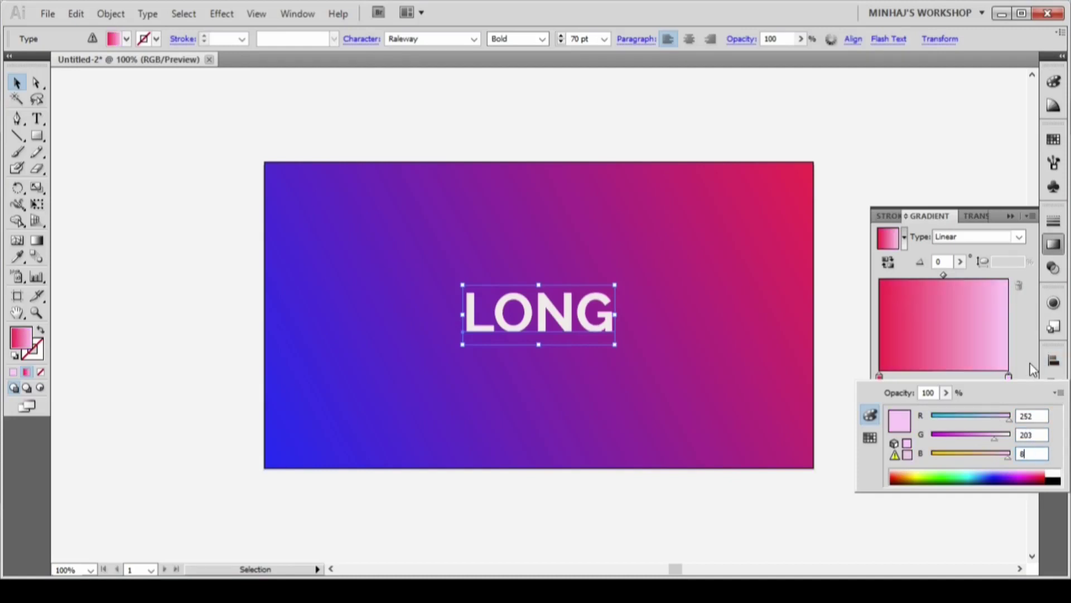
key(Return)
- Set the gradient's left stop to red (R 230) and return to the Appearance panel
double_click(879, 378)
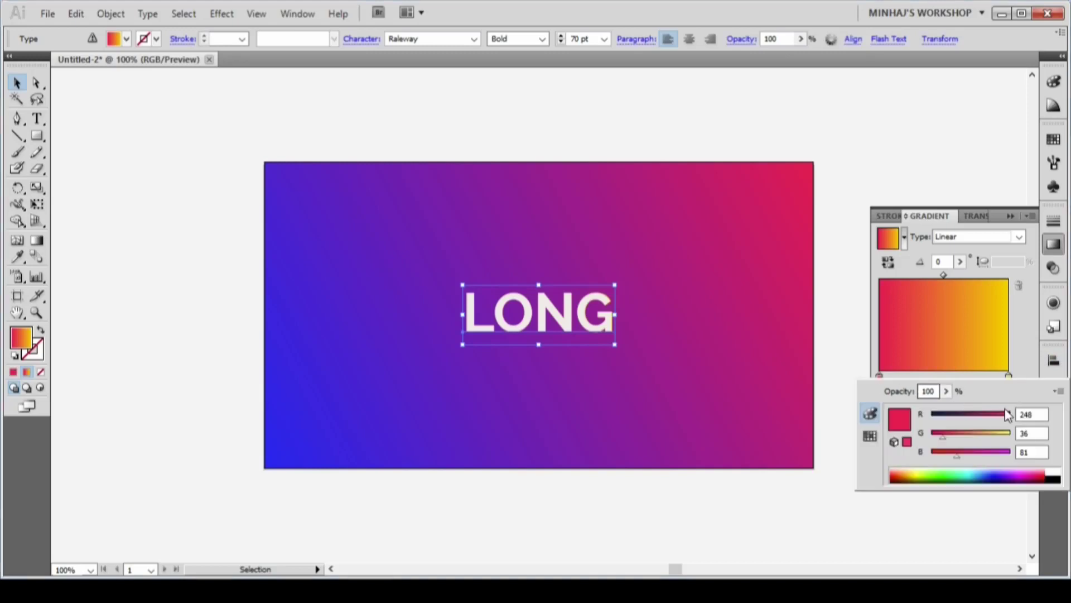
text(230)
key(Tab)
key(Tab)
click(1029, 310)
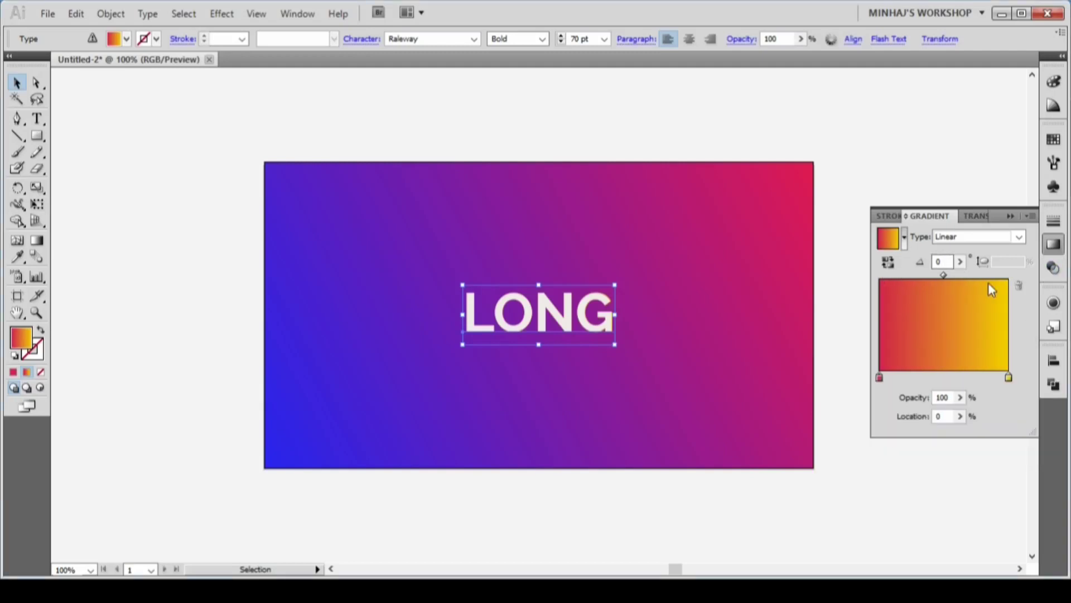
click(1054, 303)
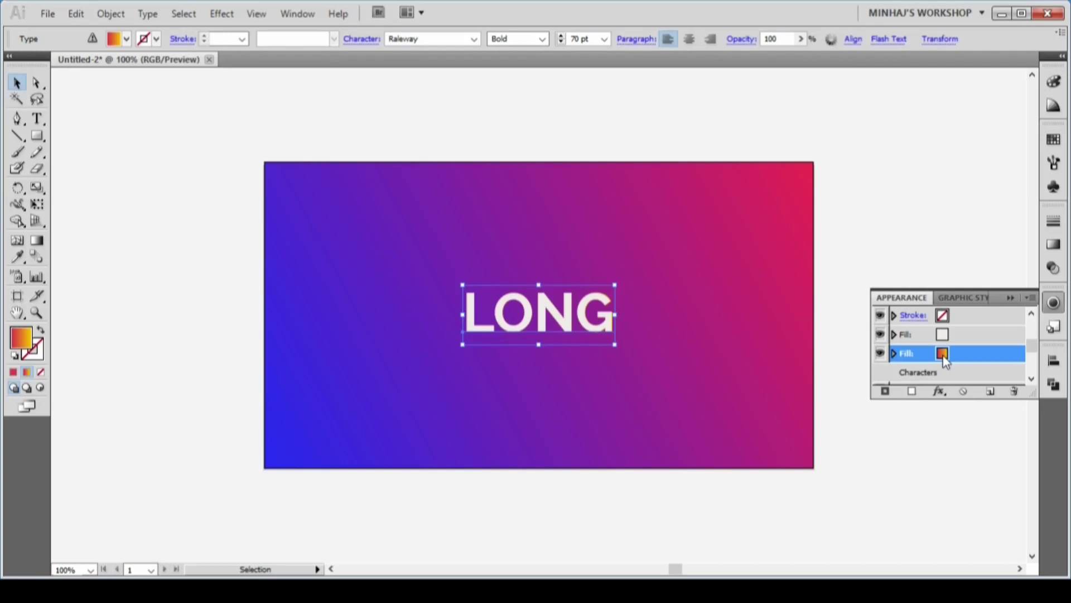
- Add a Transform effect to the gradient fill: move 1 pt horizontally, 0.6 pt vertically, 300 copies
click(941, 391)
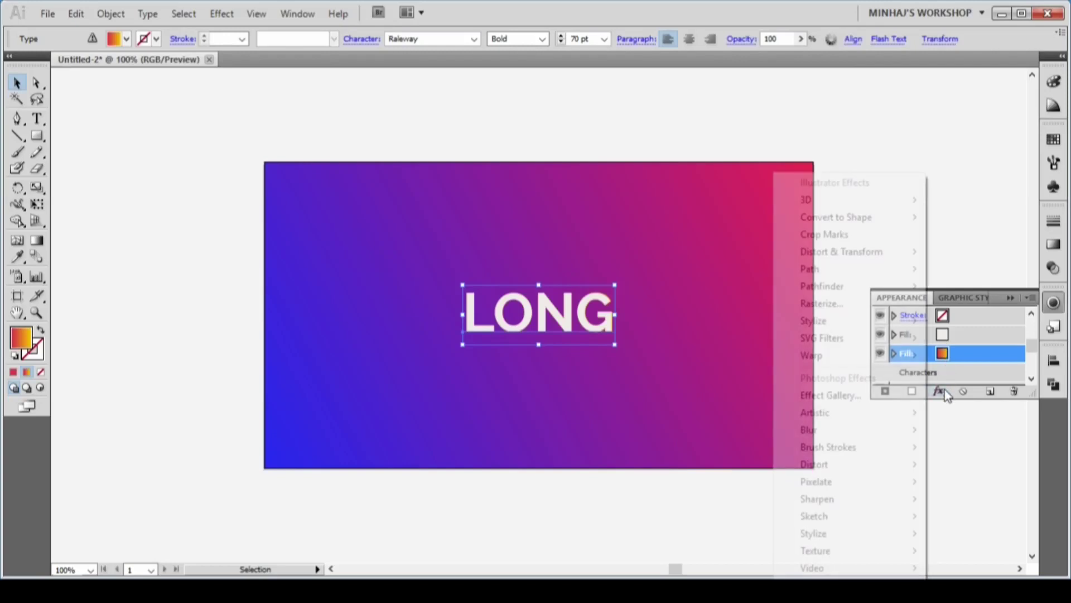
mouse_move(882, 253)
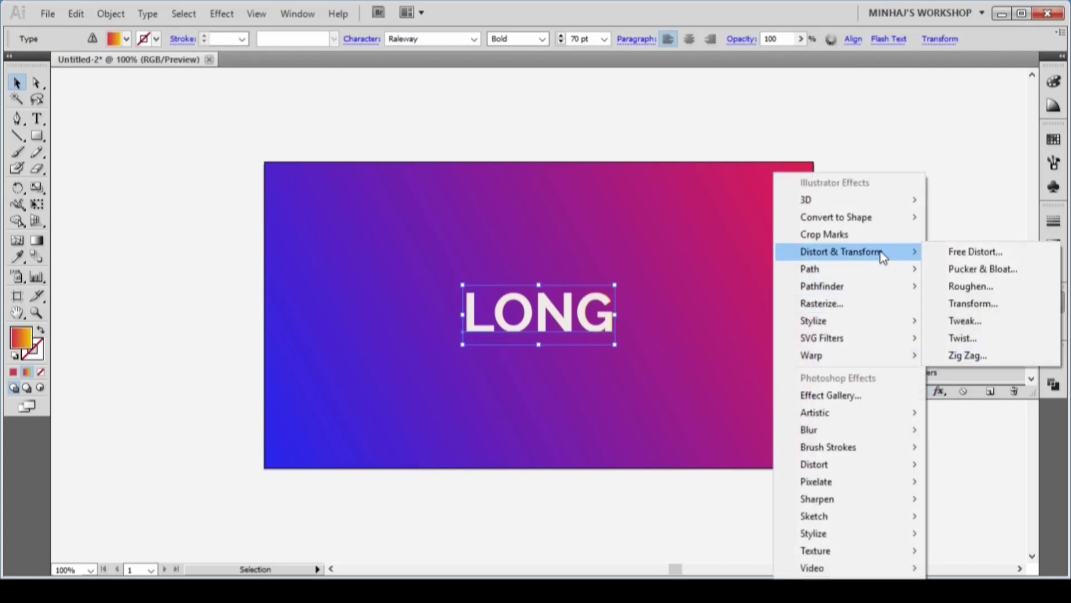
click(971, 311)
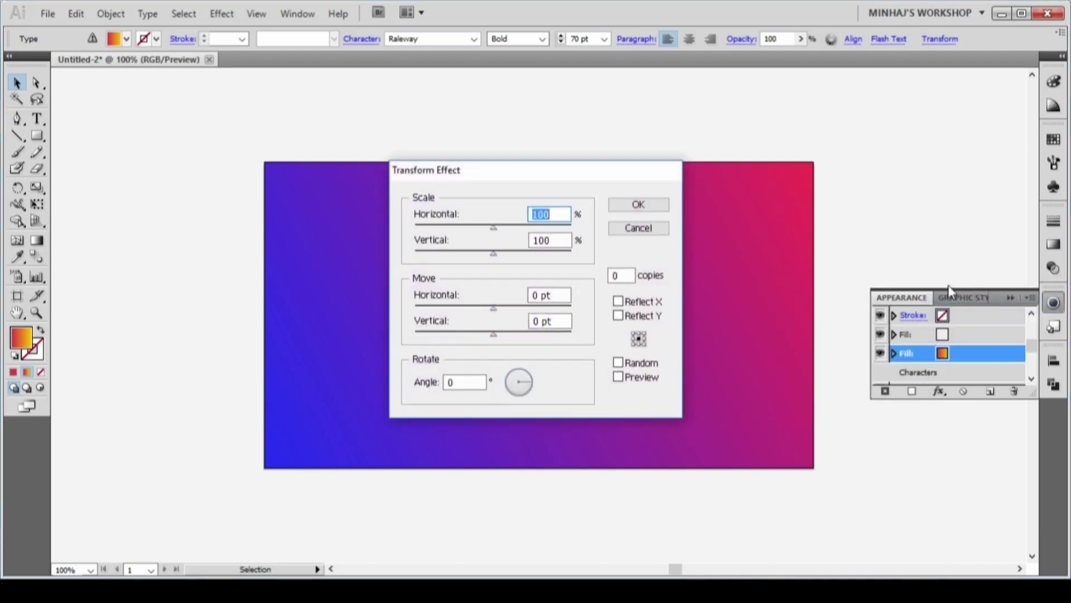
drag(543, 183, 802, 140)
key(Tab)
key(Tab)
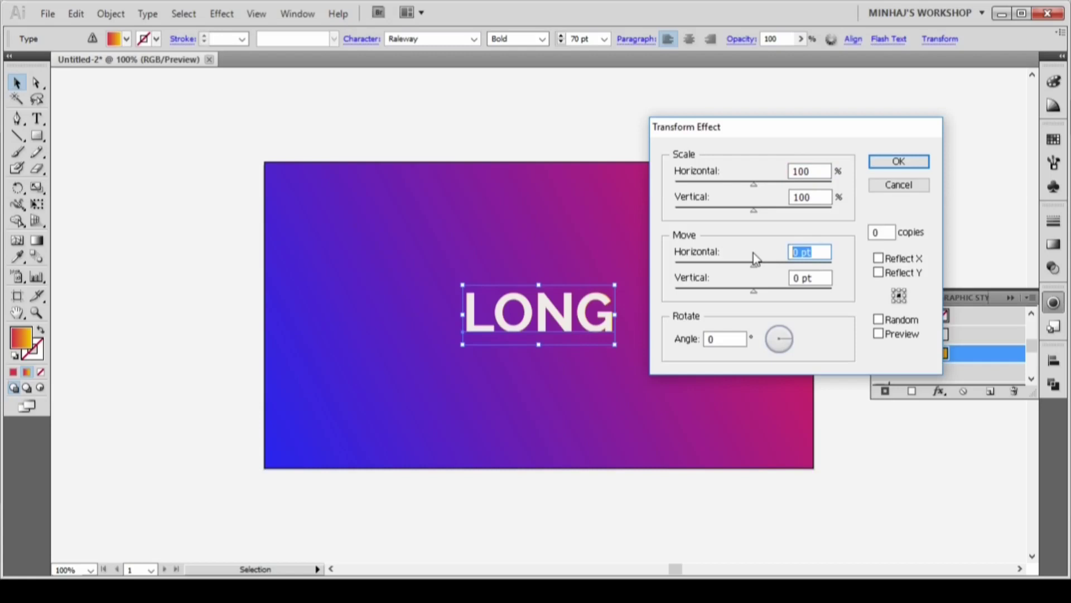
text(1)
key(Tab)
key(BackSpace)
key(Tab)
text(300)
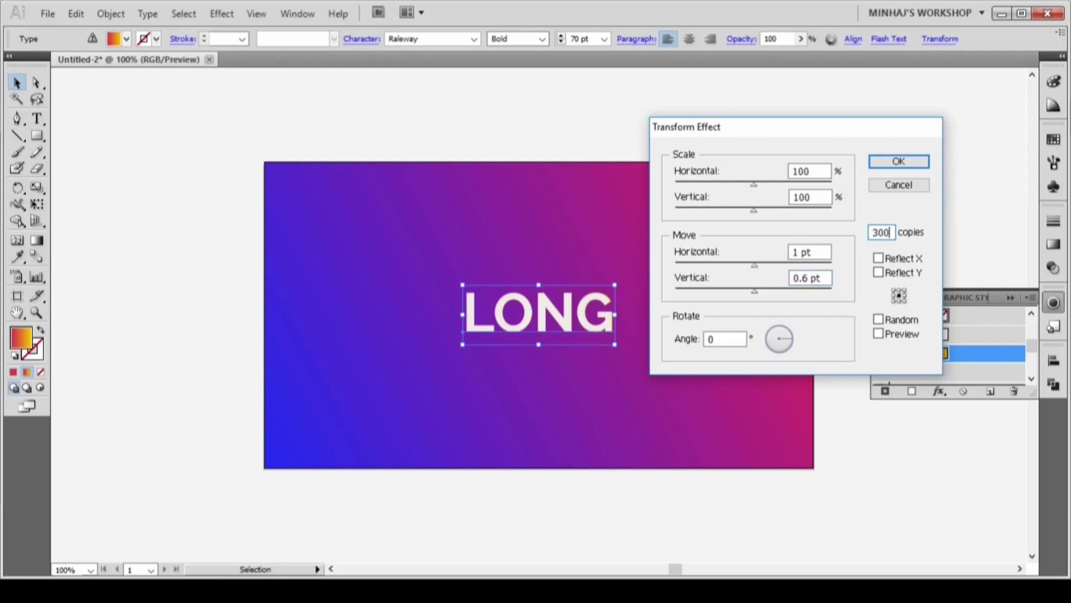
click(880, 161)
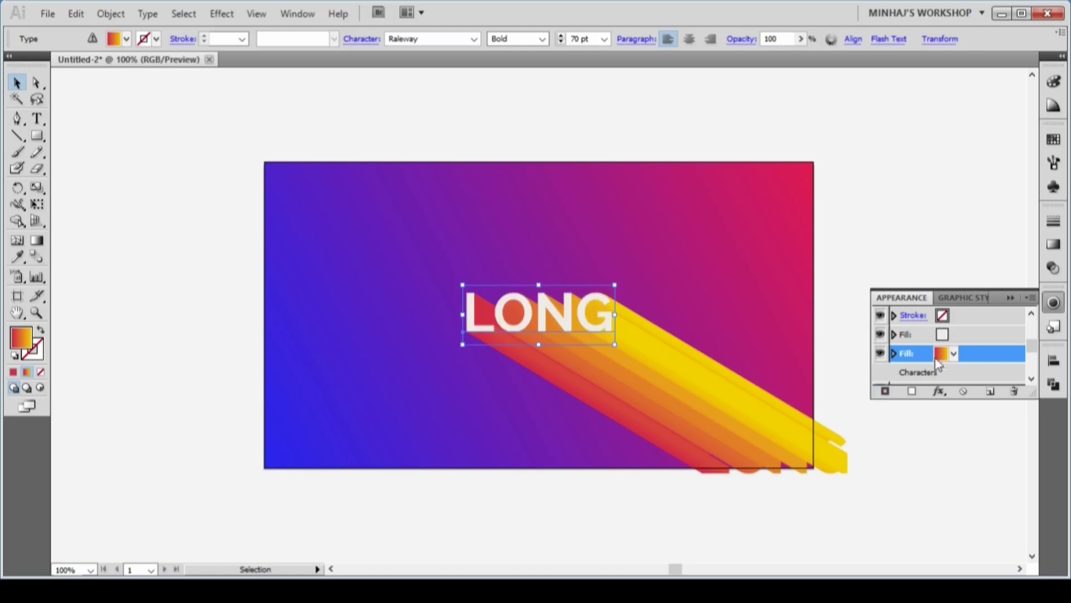
- Save LONG's long-shadow look as a new graphic style, collapse the panel, and deselect the text
click(297, 14)
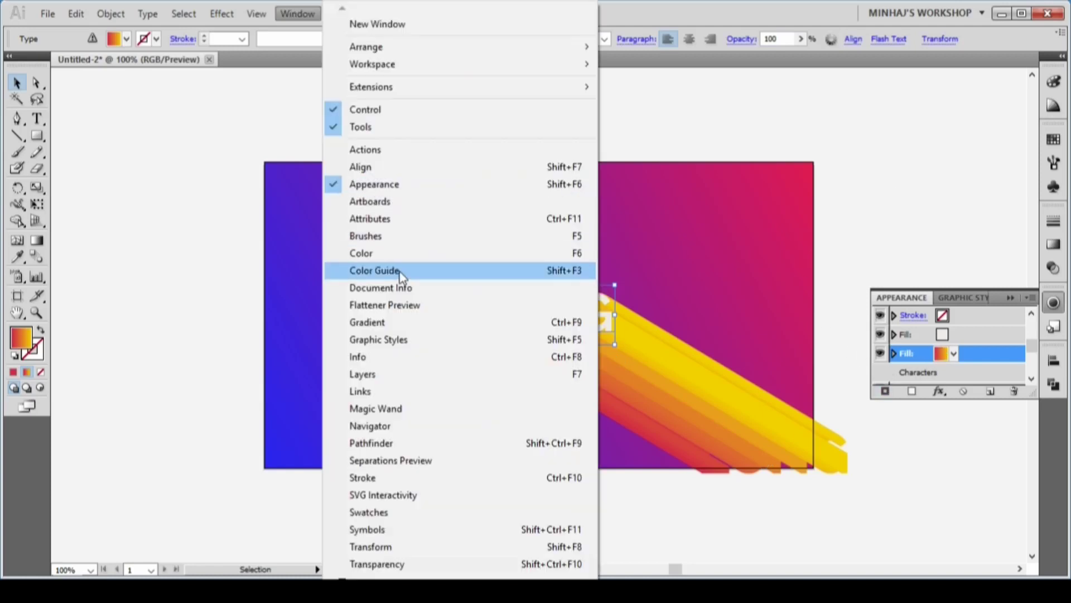
click(390, 340)
drag(580, 334, 915, 368)
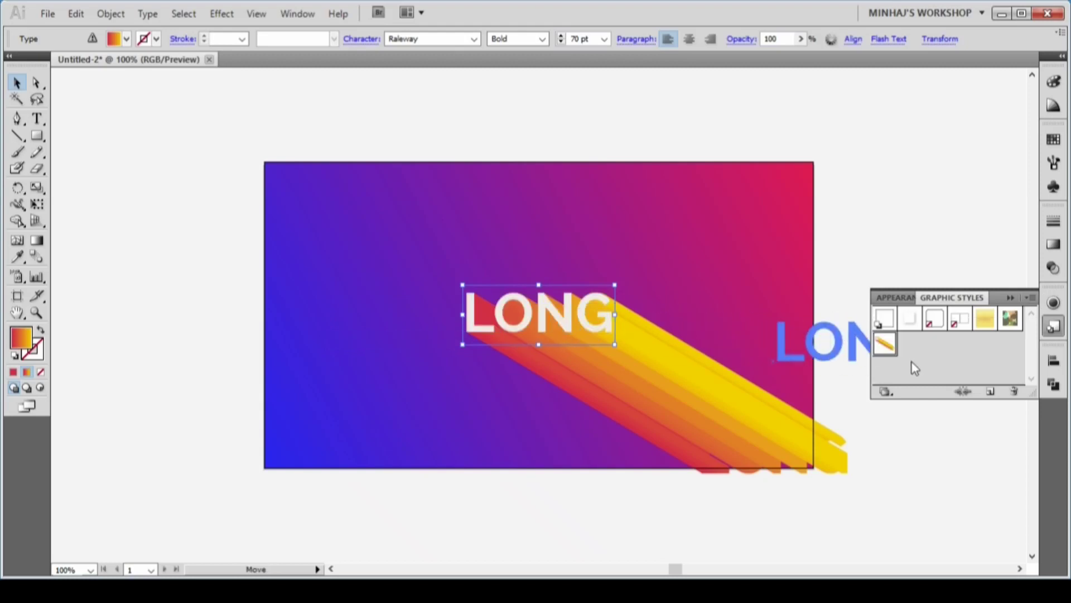
click(1012, 298)
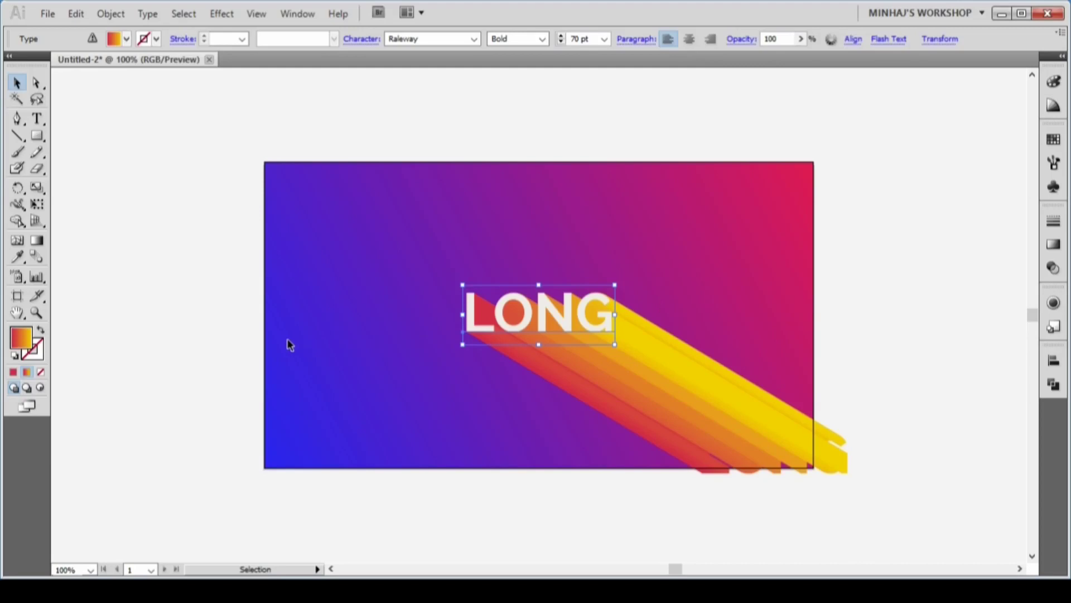
click(180, 318)
- Type SHADOW and move it just under LONG
click(36, 120)
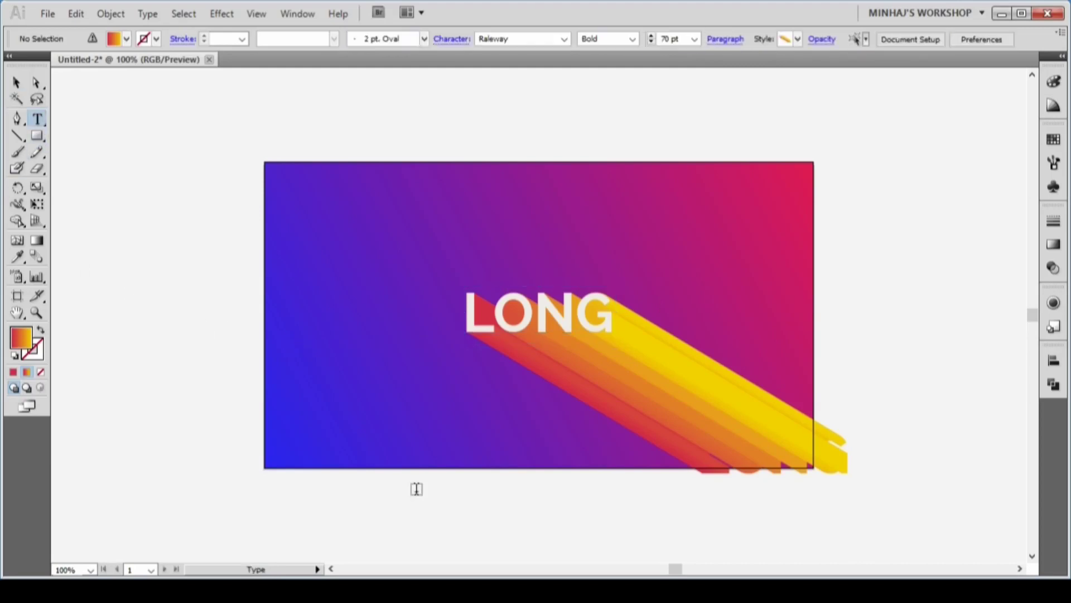
click(361, 423)
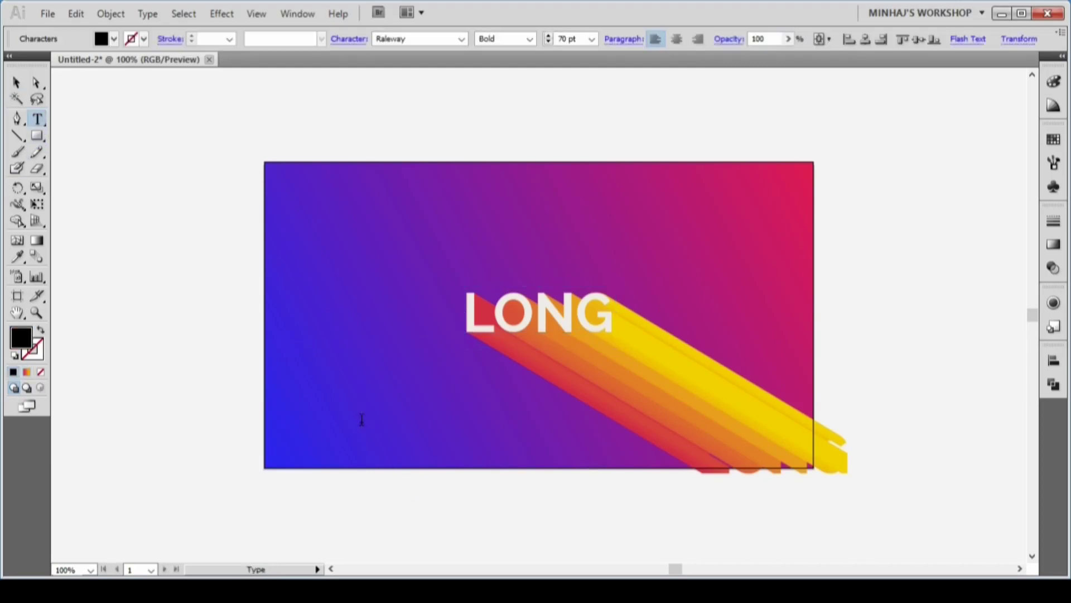
text(shad)
double_click(362, 420)
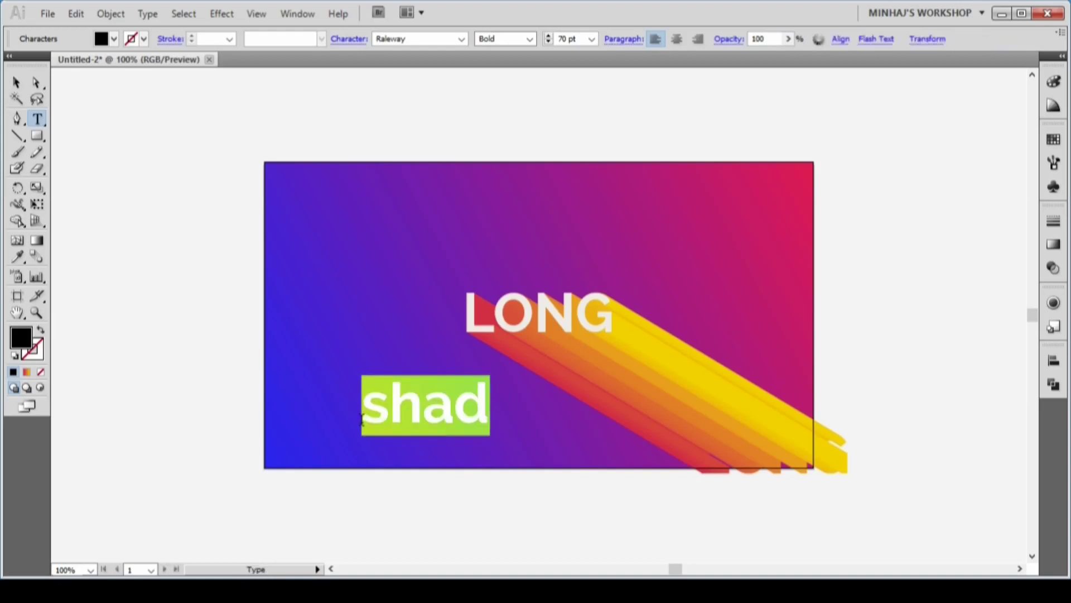
text(SHADOW)
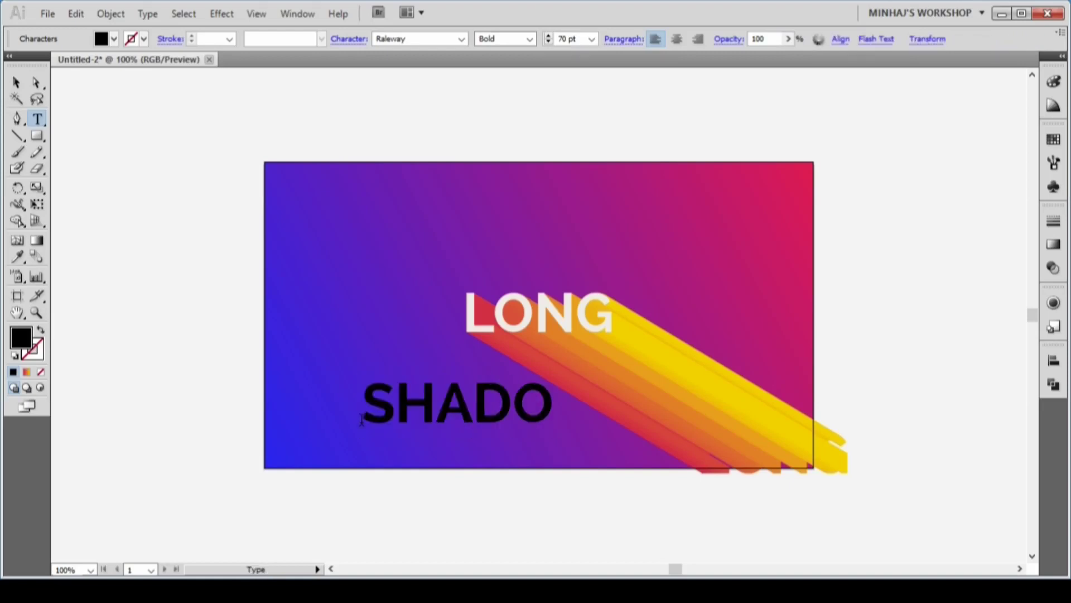
click(17, 82)
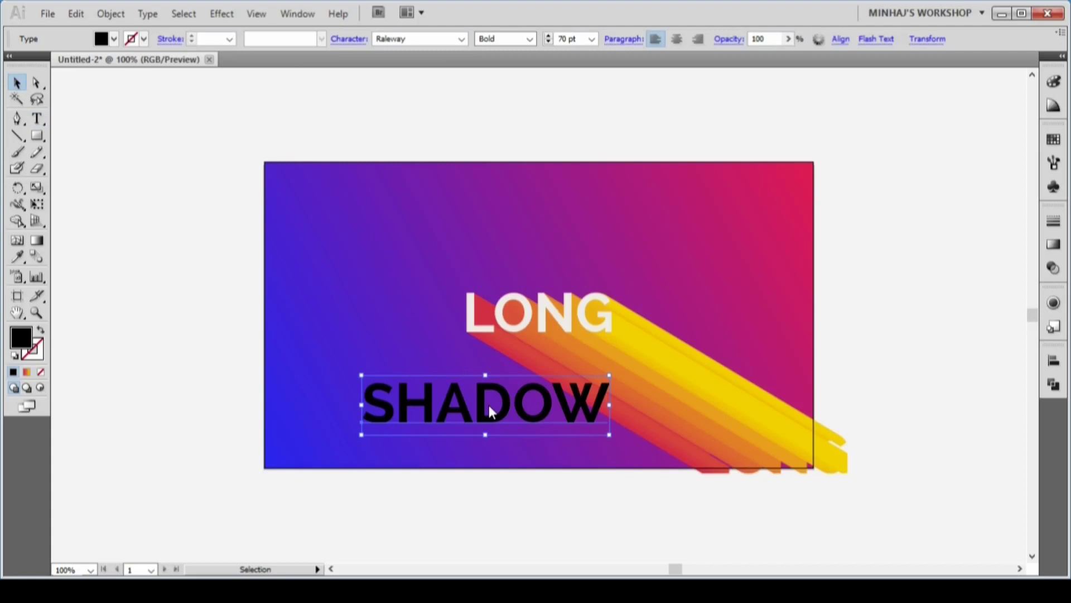
drag(488, 402, 541, 377)
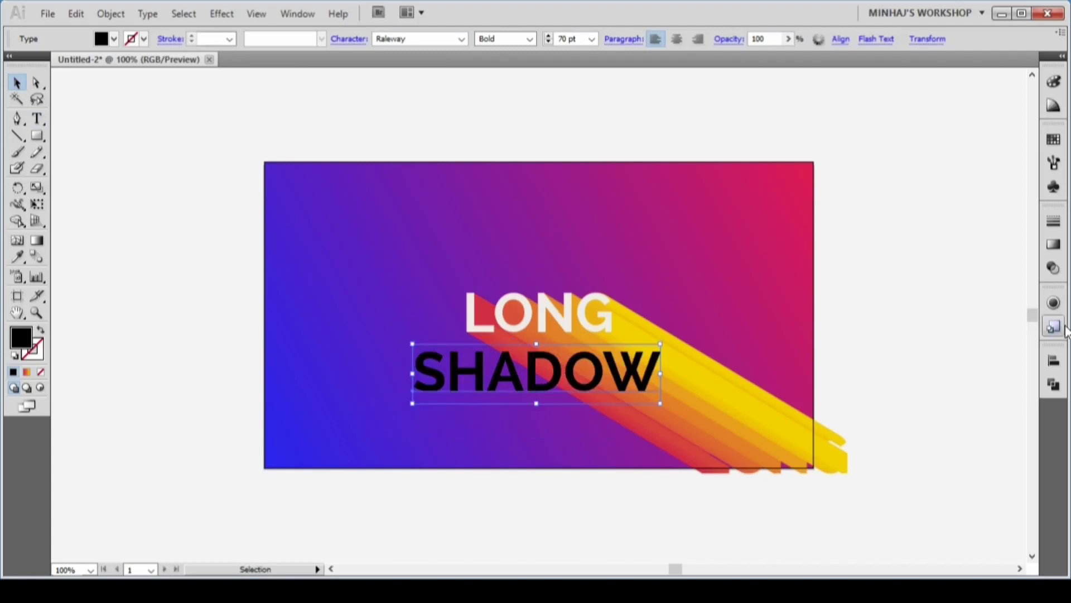
- Apply the saved long-shadow graphic style to SHADOW and nudge it closer to LONG
click(1057, 329)
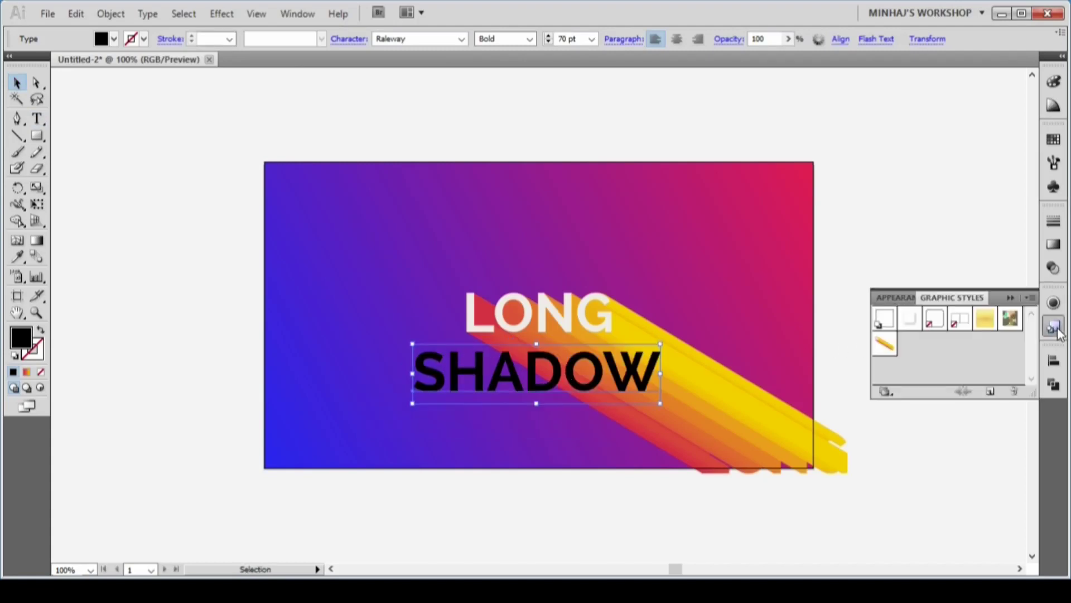
click(886, 346)
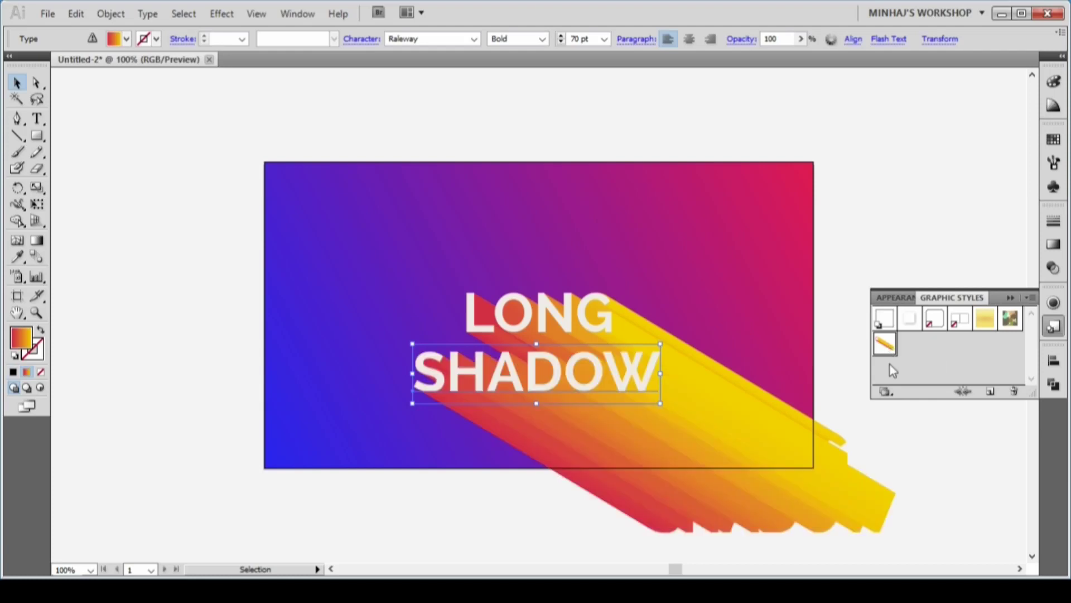
click(942, 473)
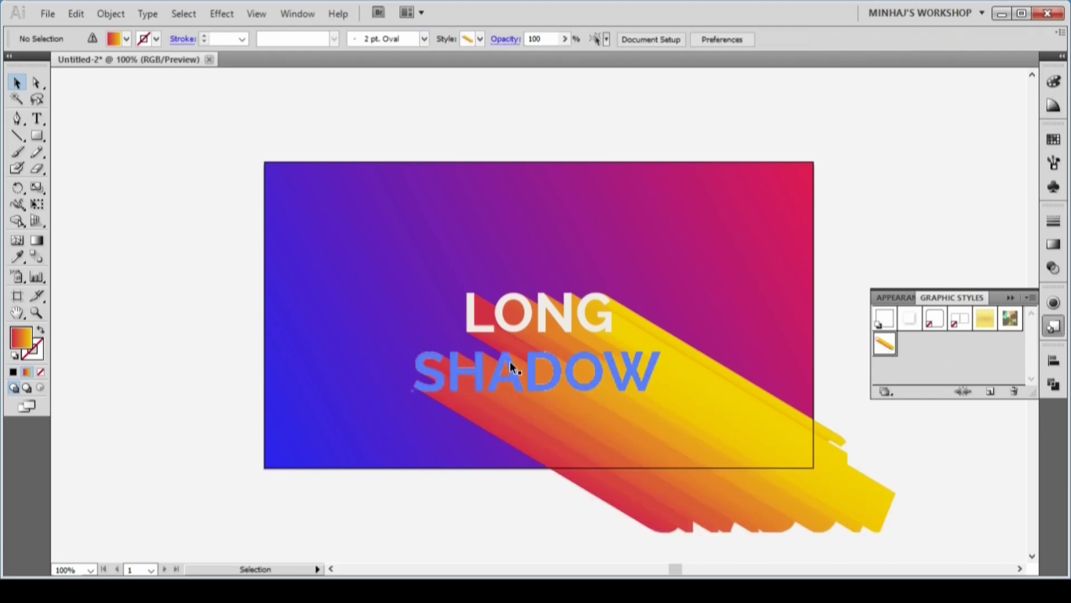
drag(512, 365, 518, 361)
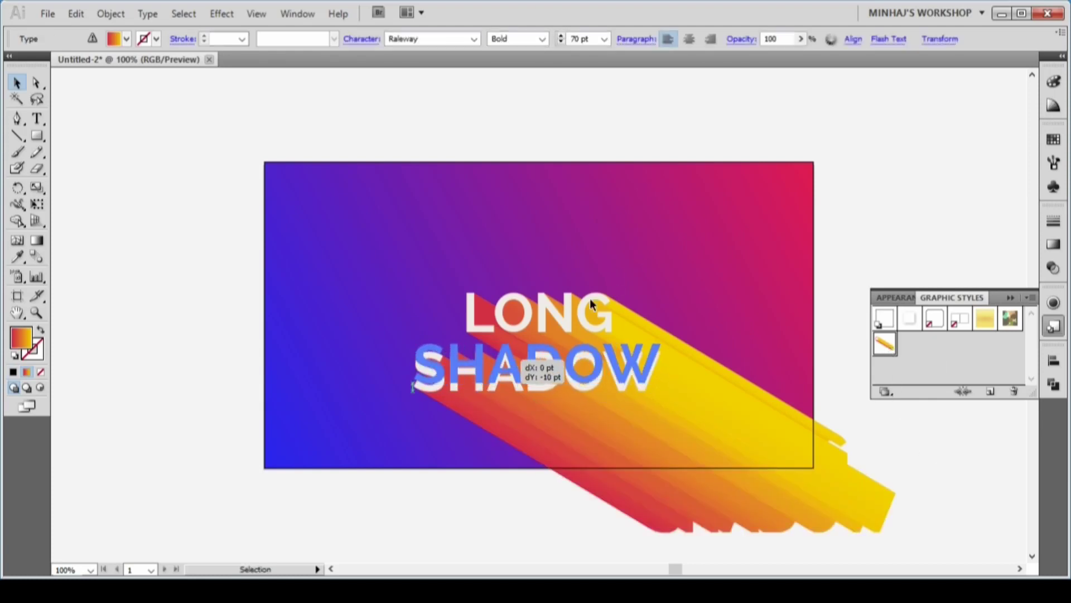
- Centre LONG and SHADOW horizontally, raise LONG slightly, and deselect
click(1053, 360)
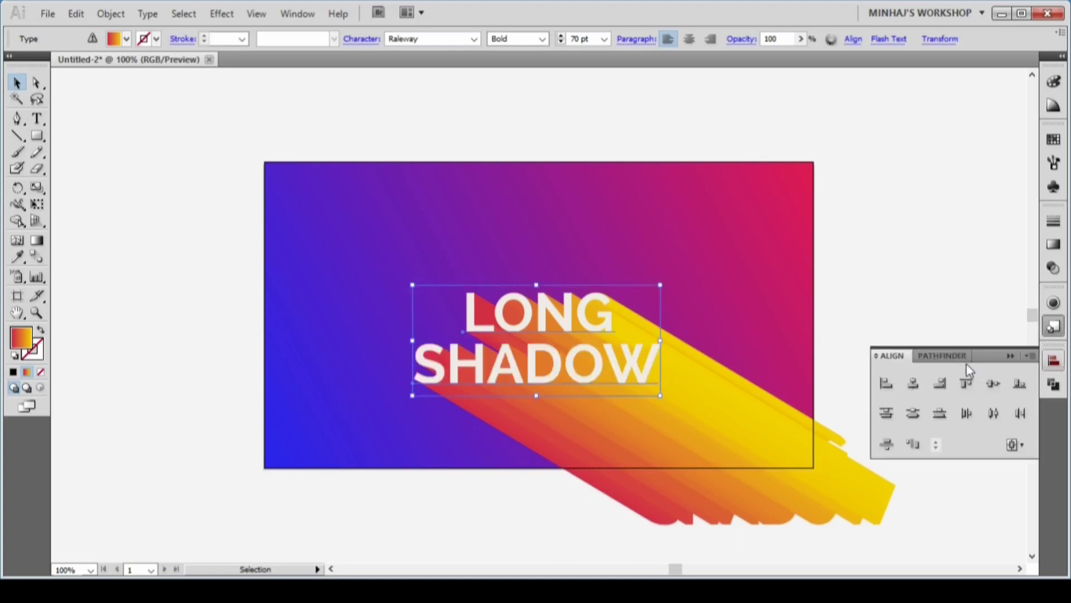
click(913, 384)
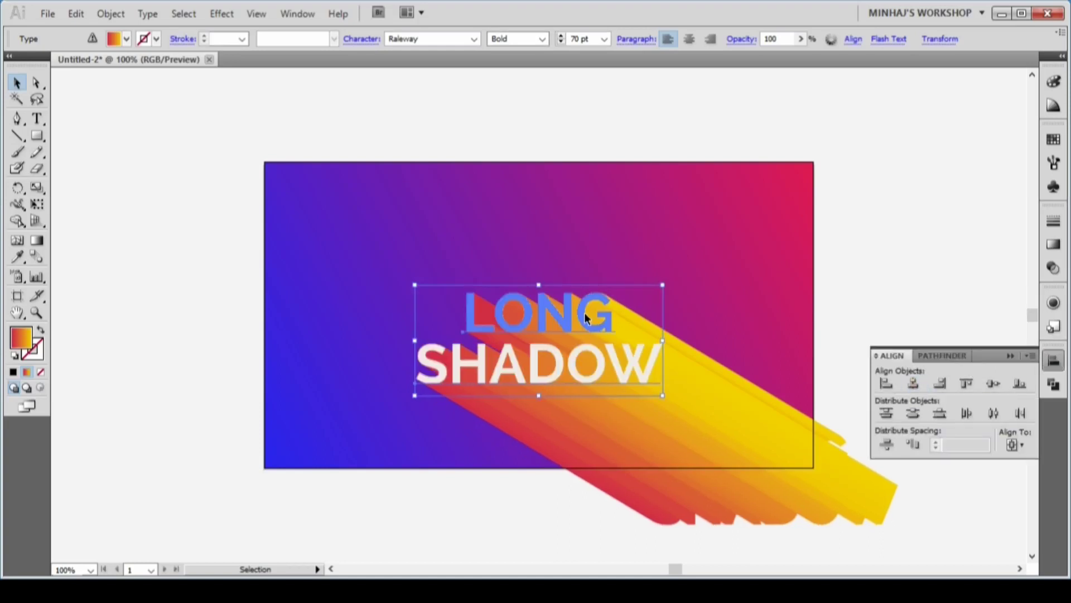
drag(585, 315, 585, 311)
click(732, 283)
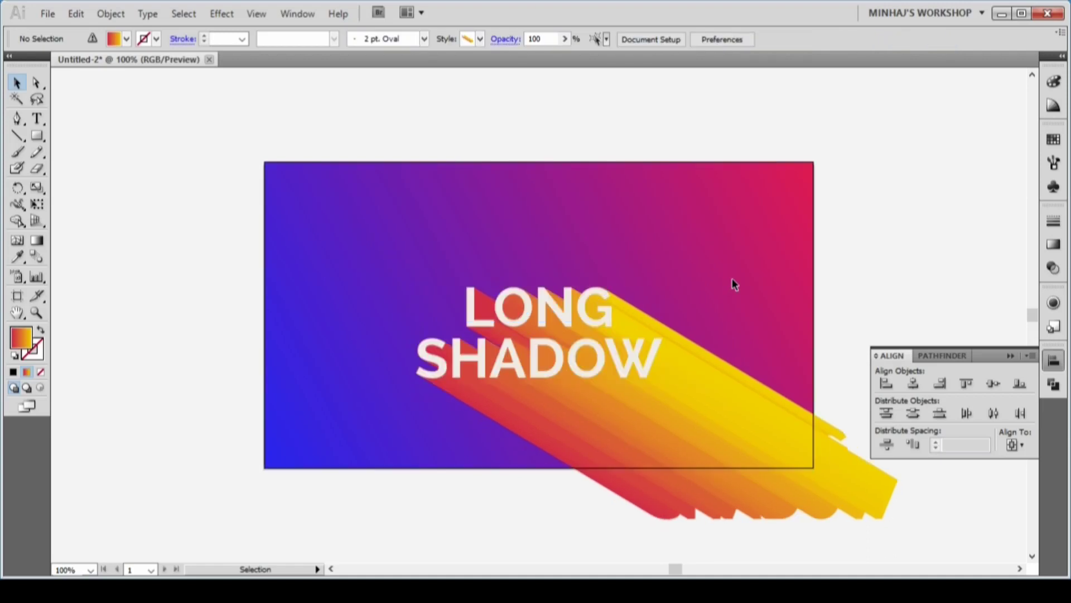
click(1008, 344)
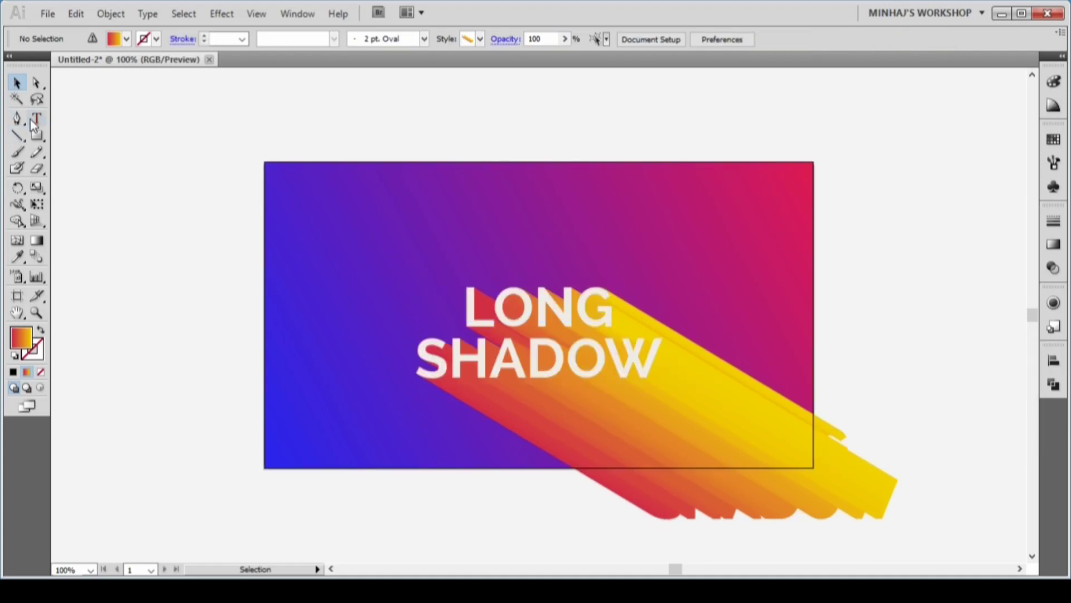
- Draw a 700 × 390 pt rectangle and centre it horizontally and vertically on the artboard
click(37, 136)
click(346, 240)
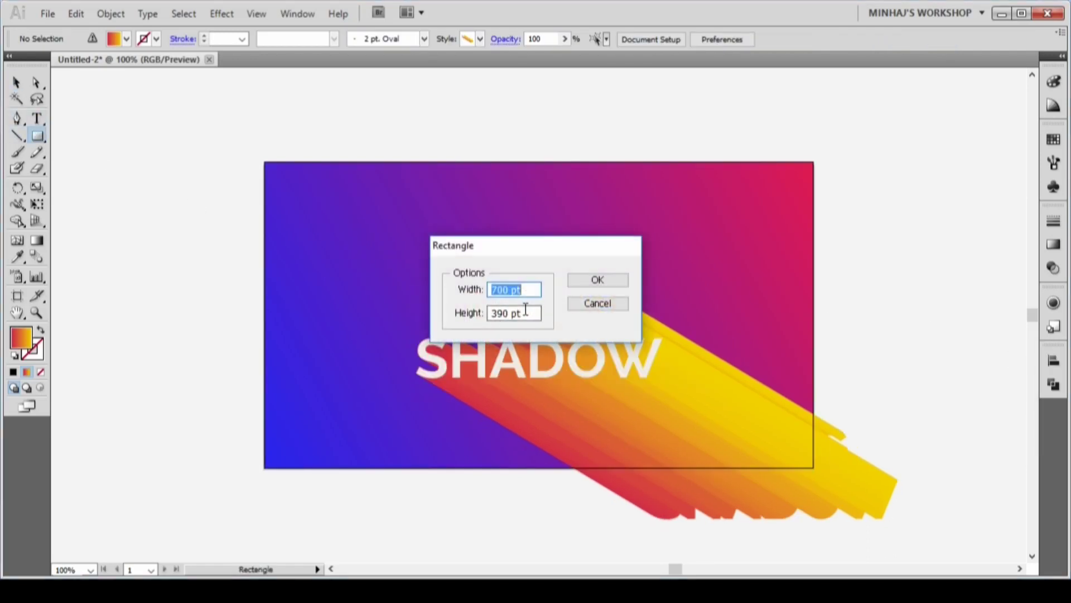
click(571, 282)
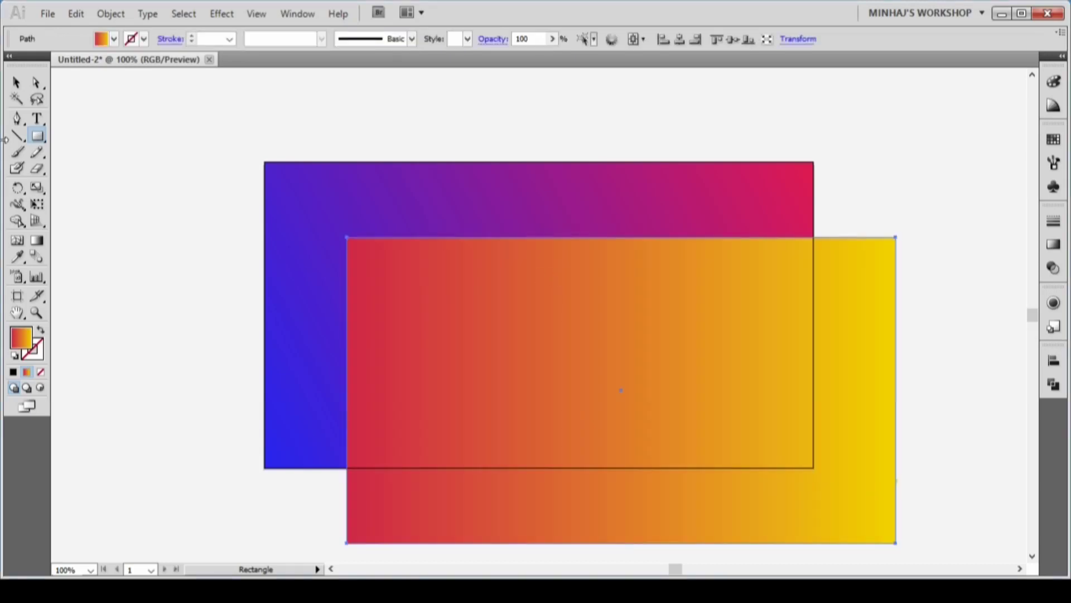
click(15, 83)
click(1054, 360)
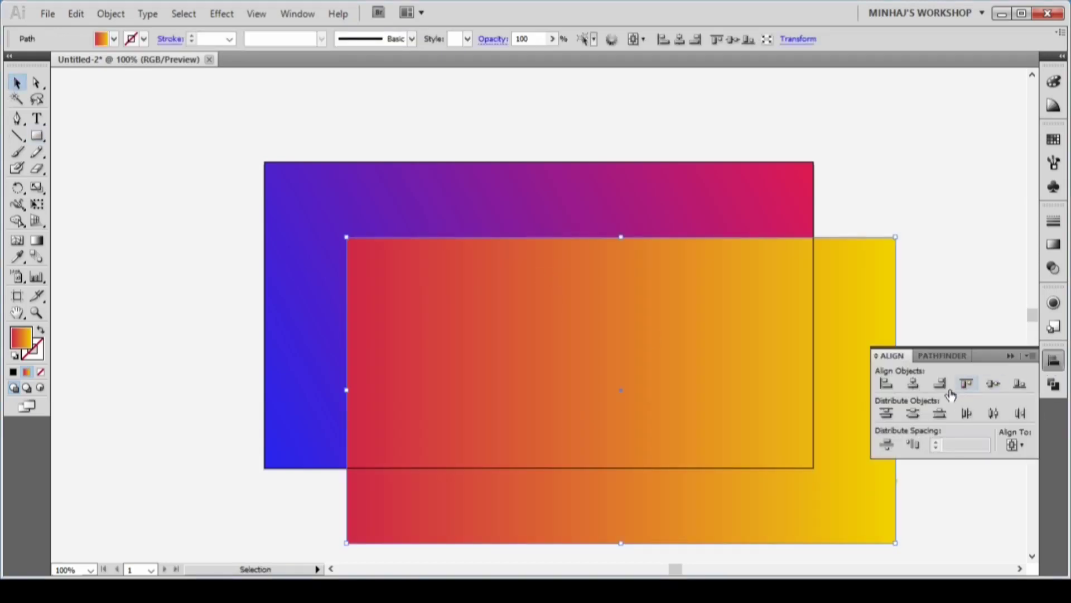
click(913, 383)
click(993, 383)
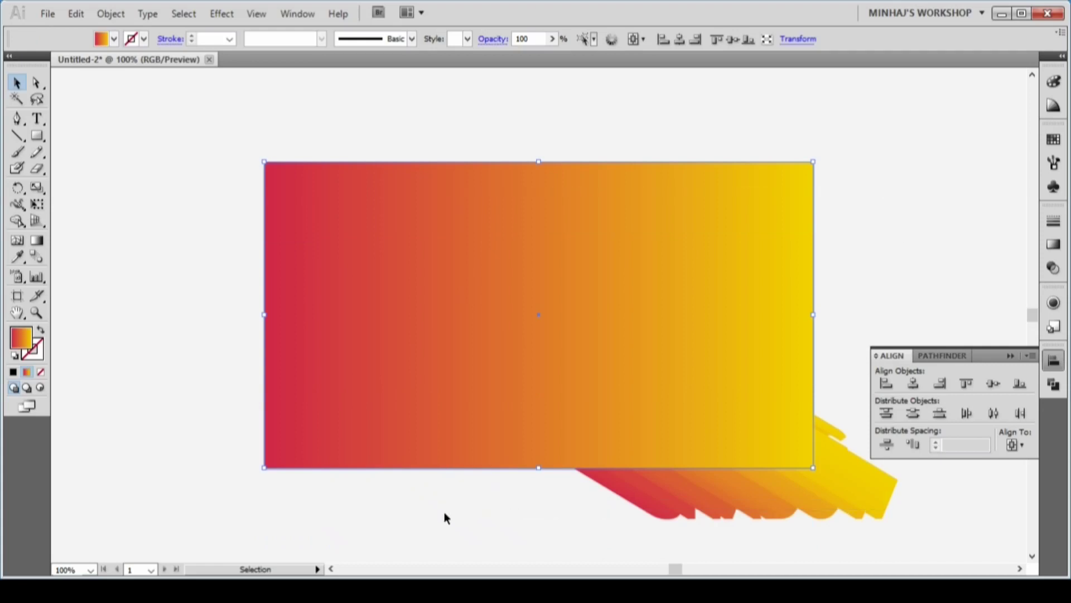
- Select all the artwork, make a clipping mask from the top rectangle, then deselect
drag(442, 514, 188, 117)
click(111, 13)
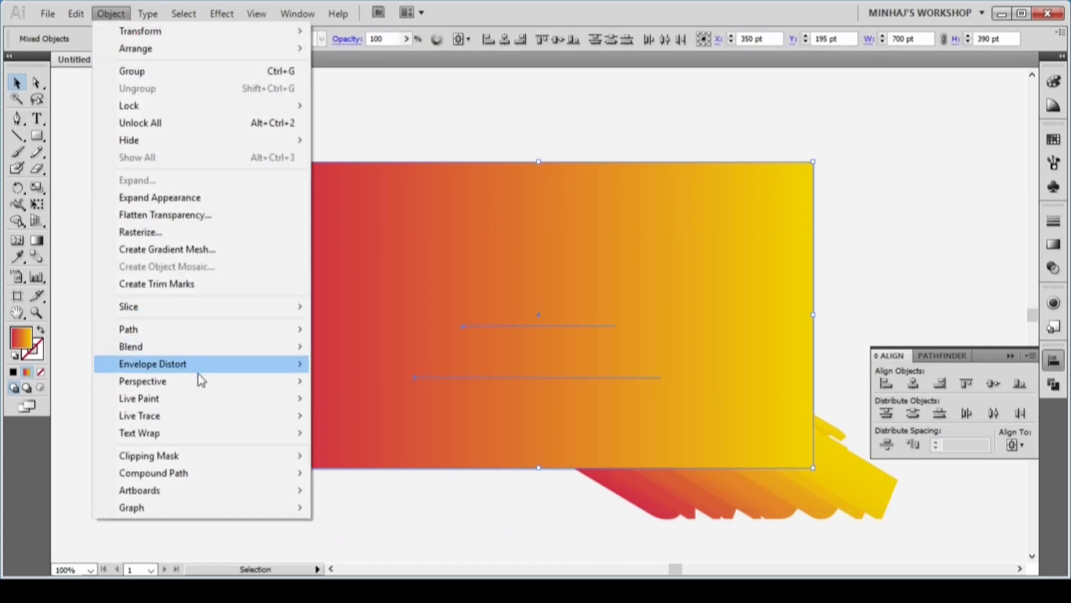
mouse_move(209, 456)
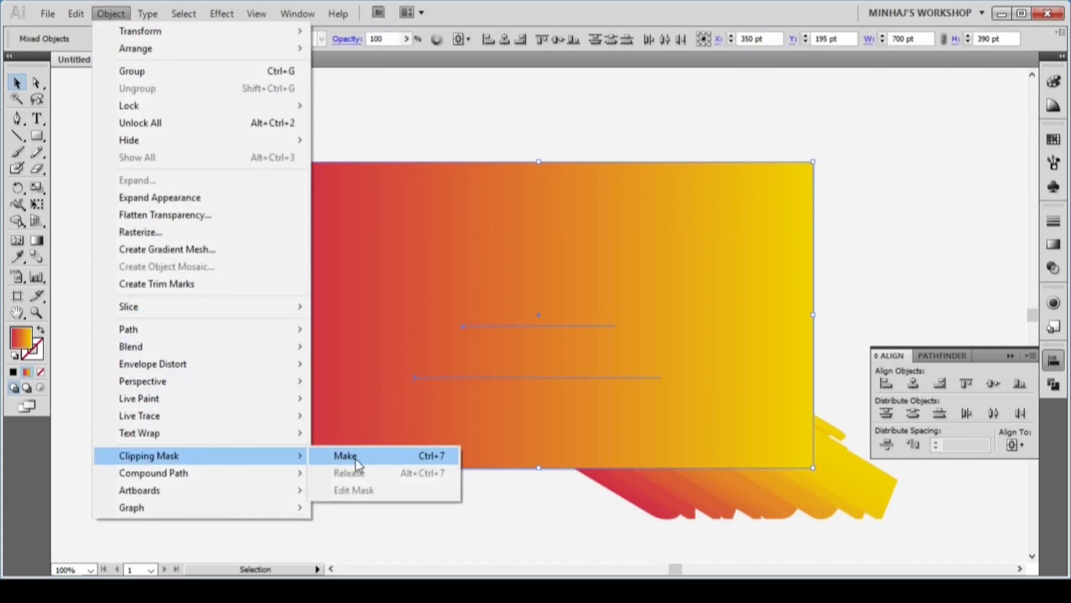
click(351, 457)
click(310, 510)
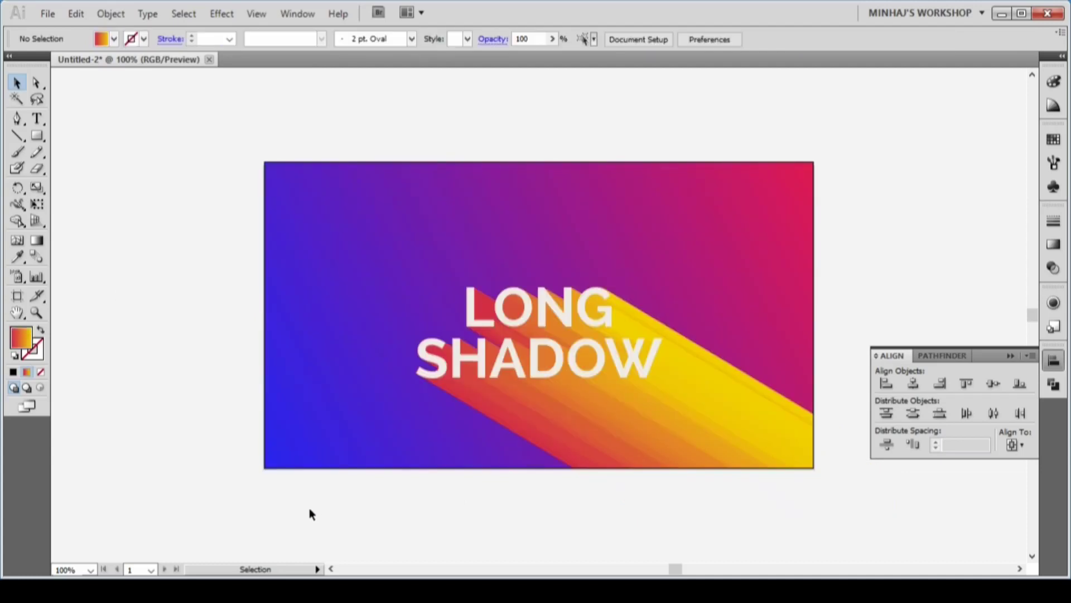
- Switch to the Direct Selection tool, then scroll through the Vector Galore shop's product grid
key(a)
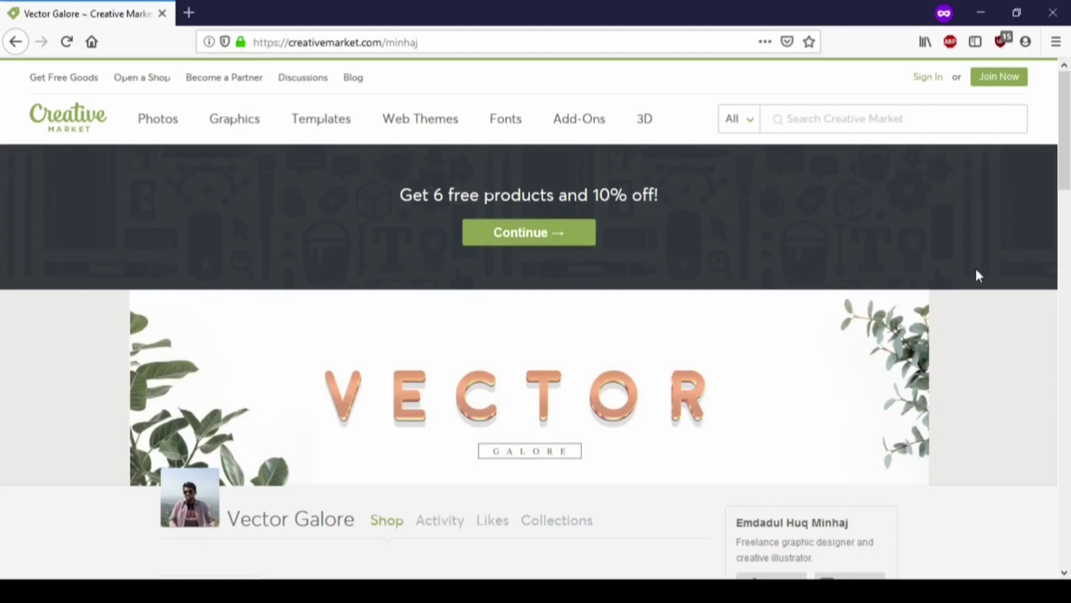
scroll(976, 267, down, 8)
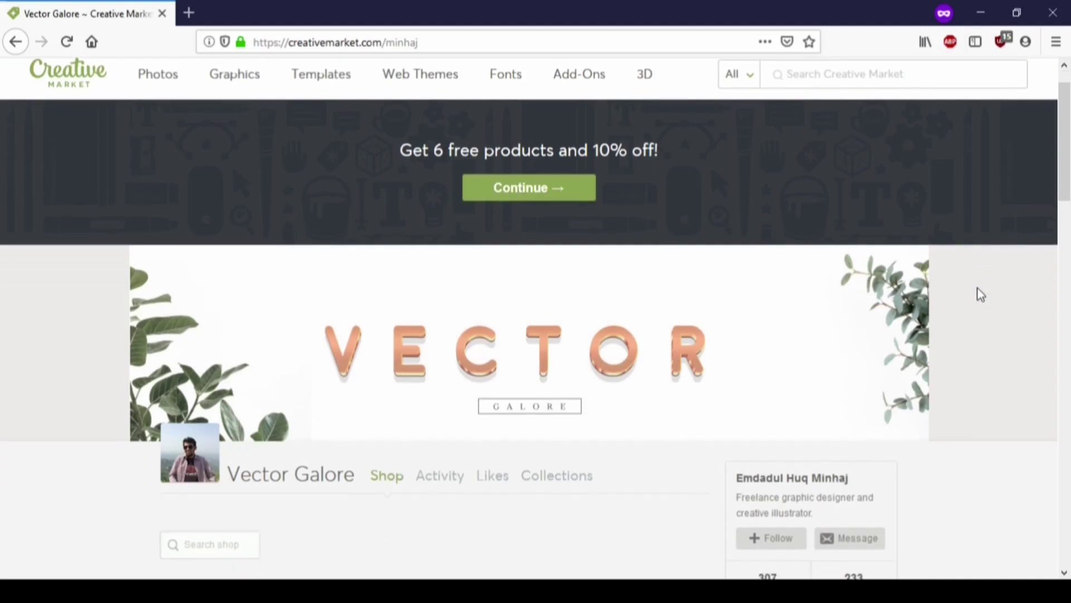
scroll(982, 301, down, 2)
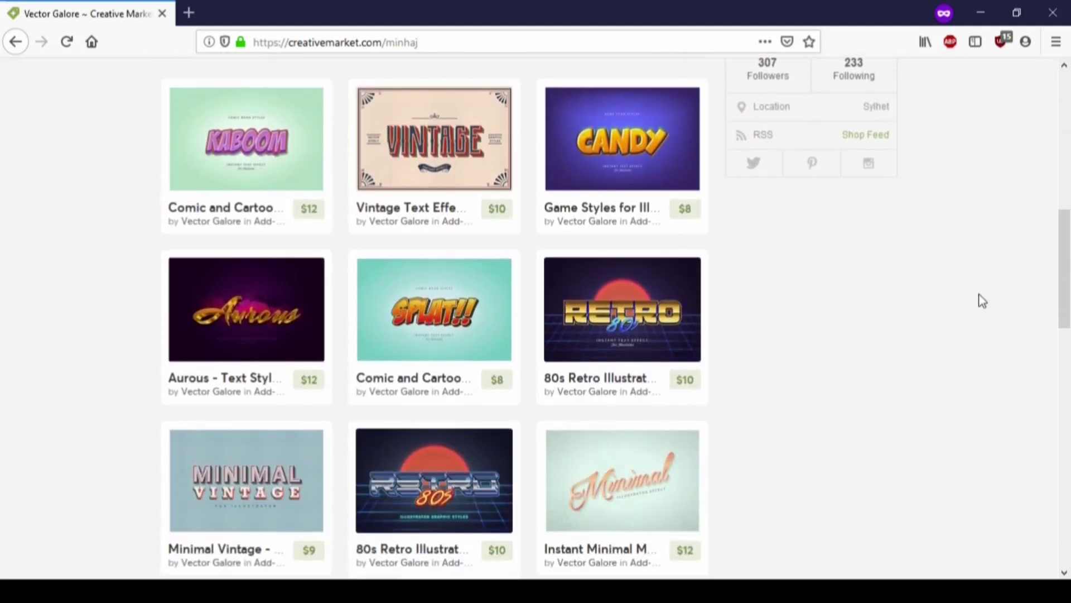
scroll(982, 304, down, 5)
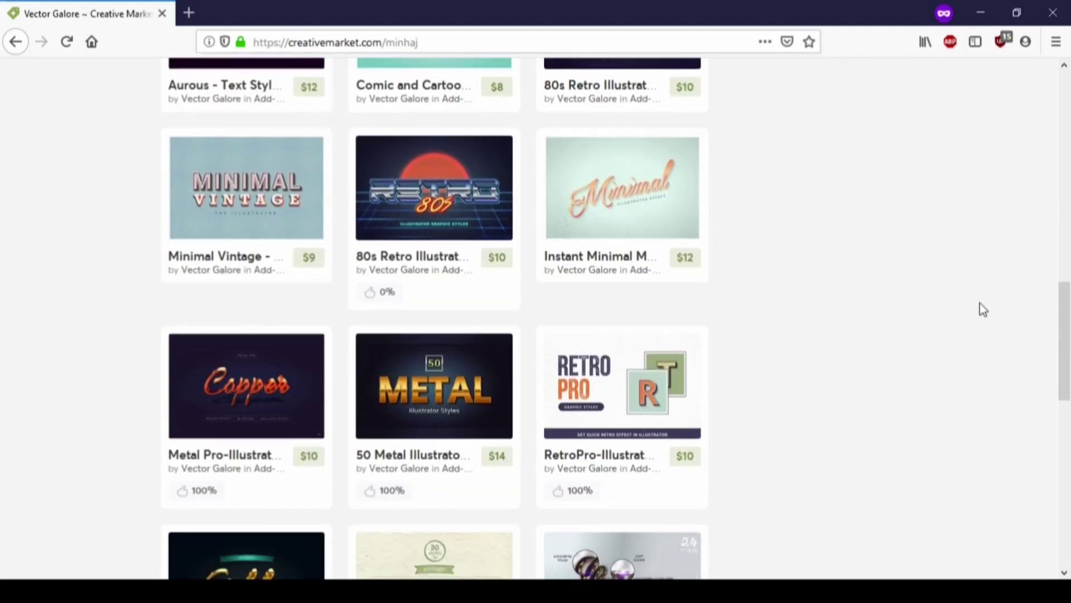
scroll(983, 309, down, 5)
scroll(982, 309, up, 2)
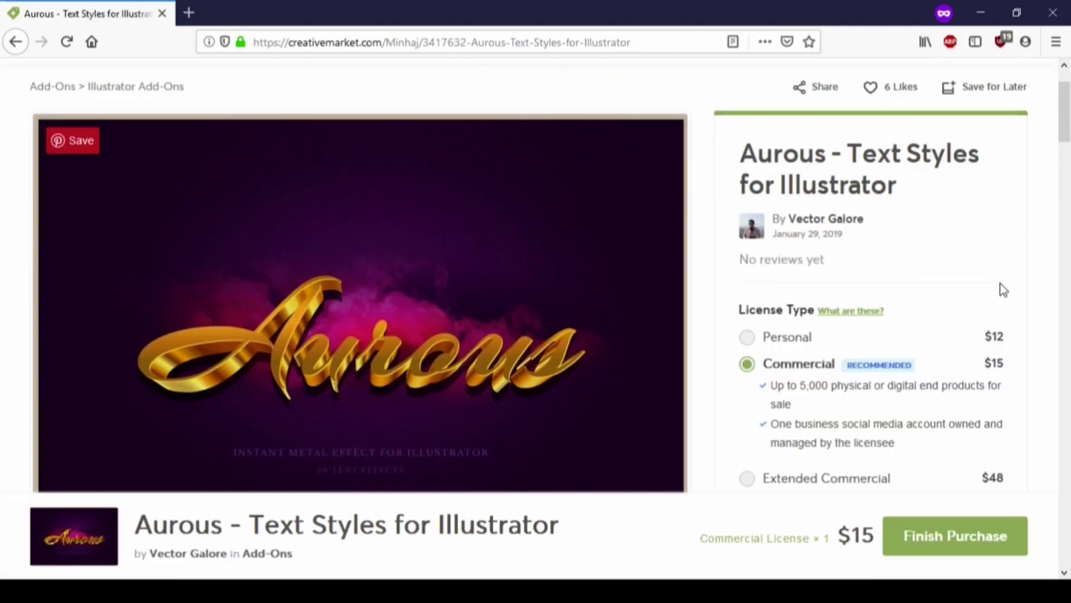
scroll(1016, 238, down, 3)
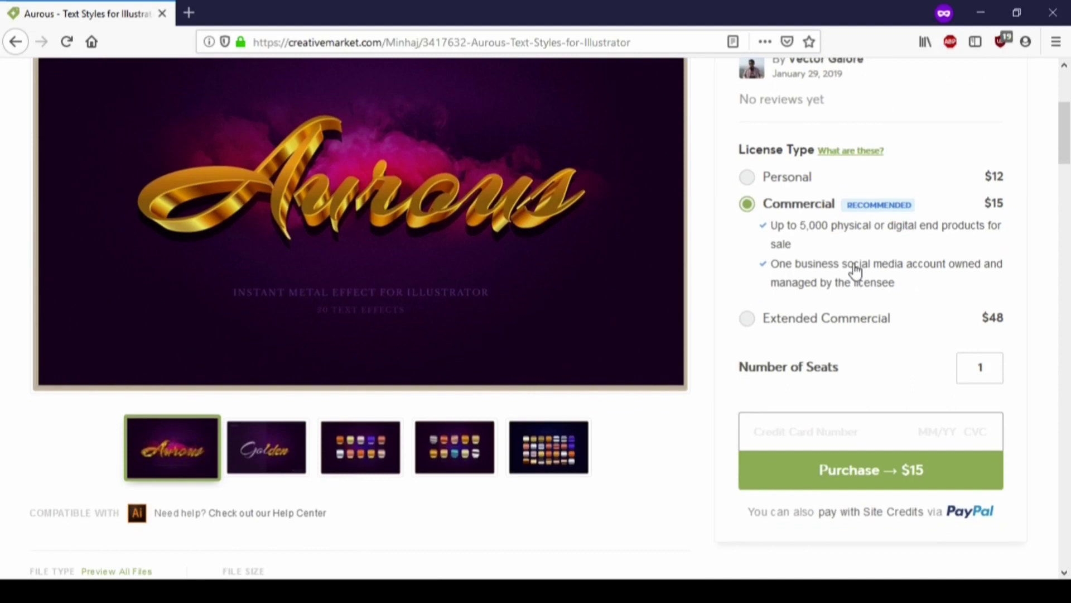